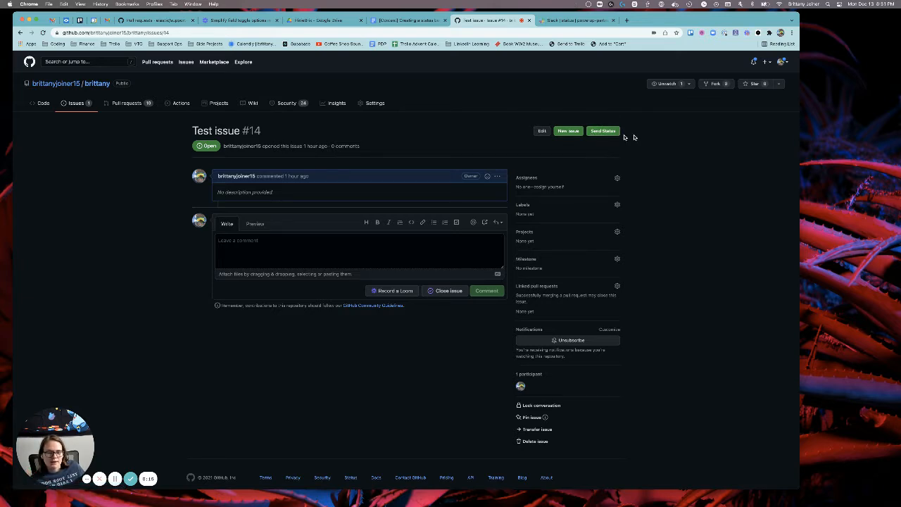
- Send a "working on" status for Test issue #14 with the added message "looking forward to this task!"
left_click(604, 133)
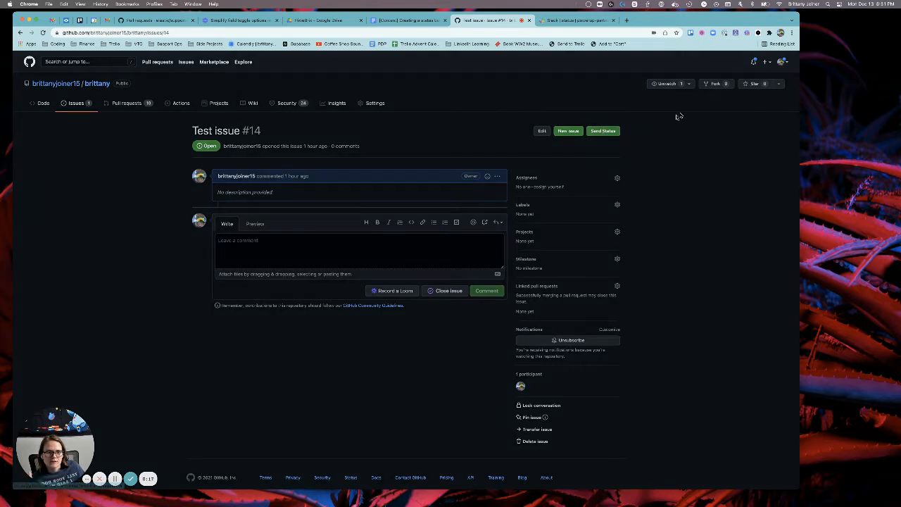
left_click(392, 82)
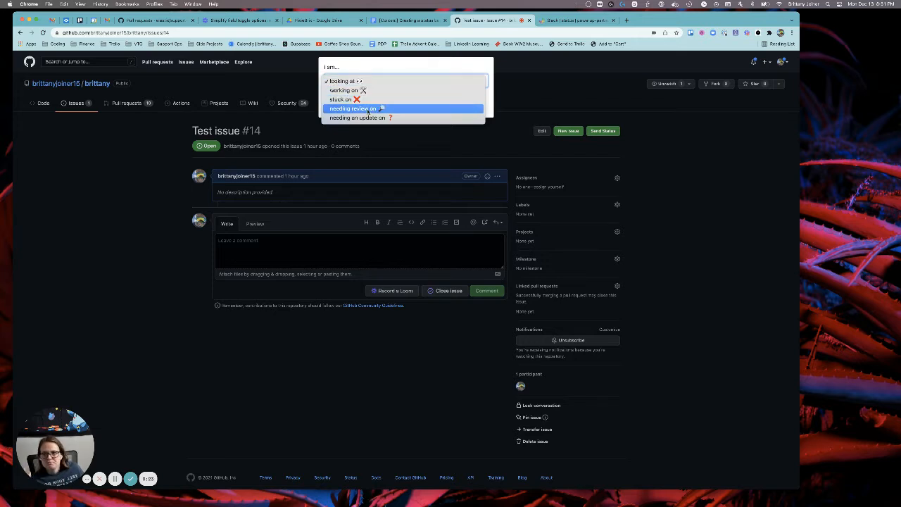
left_click(345, 90)
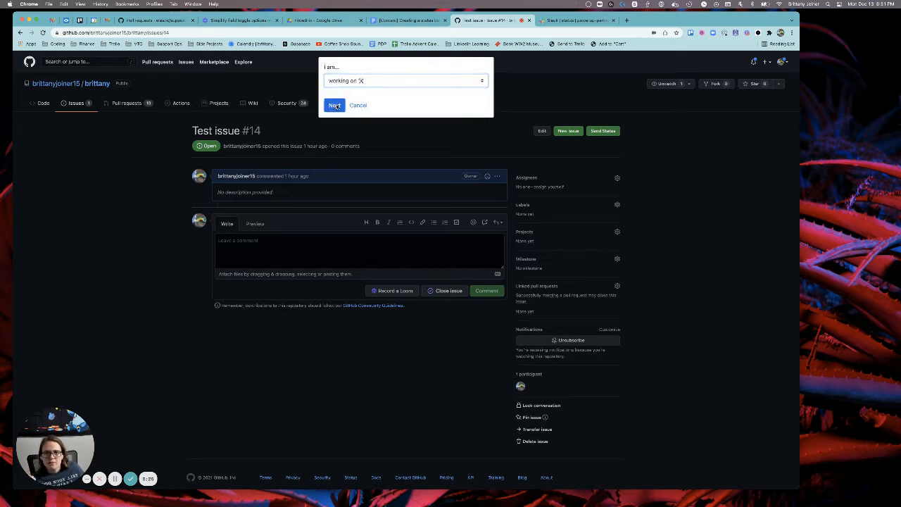
left_click(335, 105)
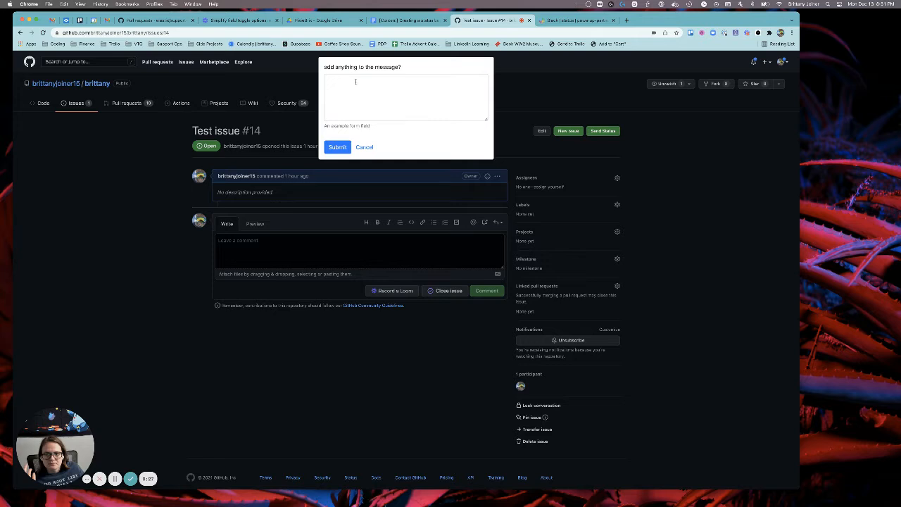
left_click(362, 88)
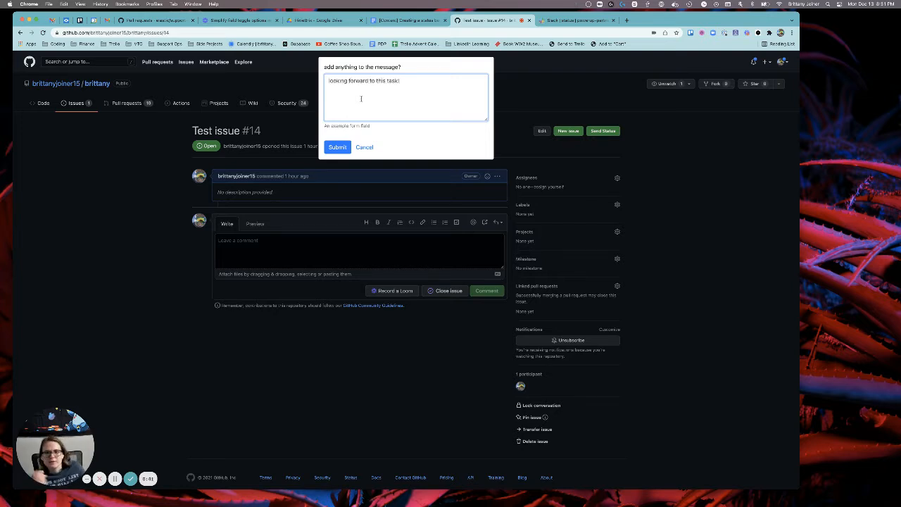
left_click(336, 148)
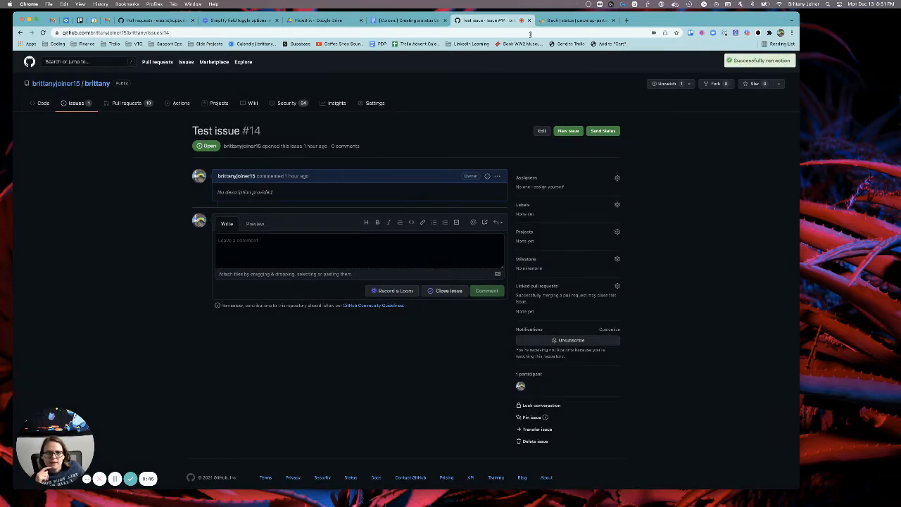
- Switch to Slack and check the newest GitHub status message in the #status channel
left_click(556, 22)
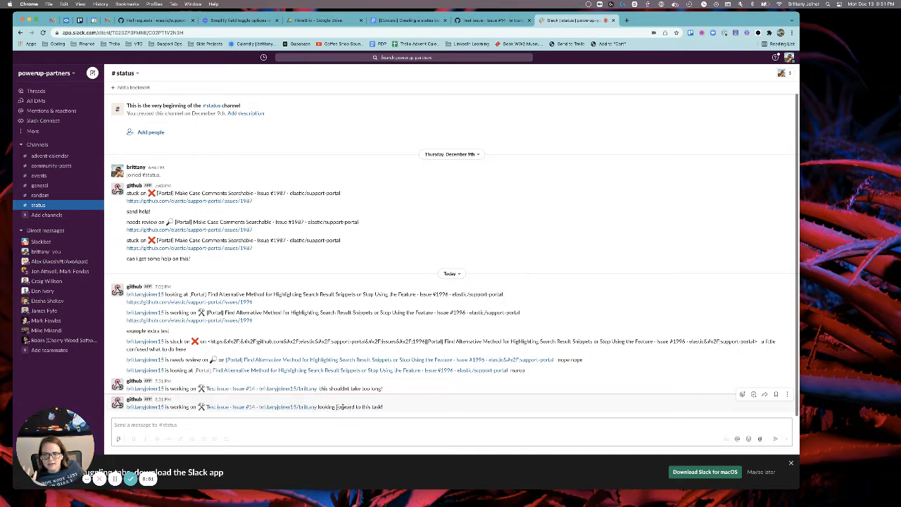
left_click_drag(337, 407, 397, 407)
left_click(396, 406)
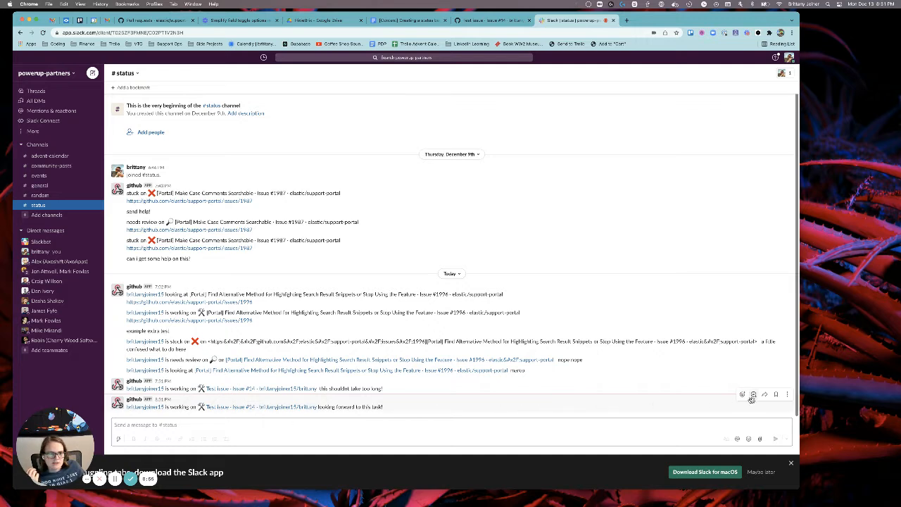
- Start a thread on the newest status message and draft the reply "good luck! lemme know if you"
left_click(751, 400)
type("b")
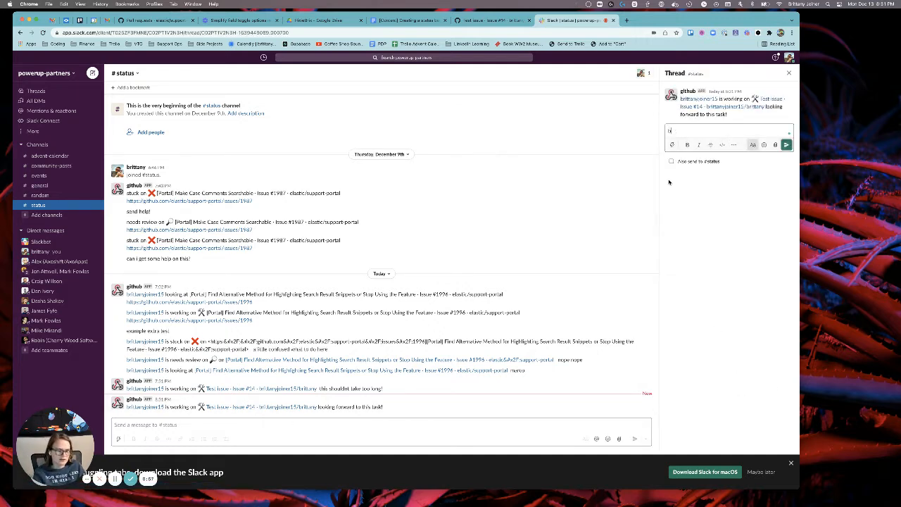
type("u")
type("od luck! le")
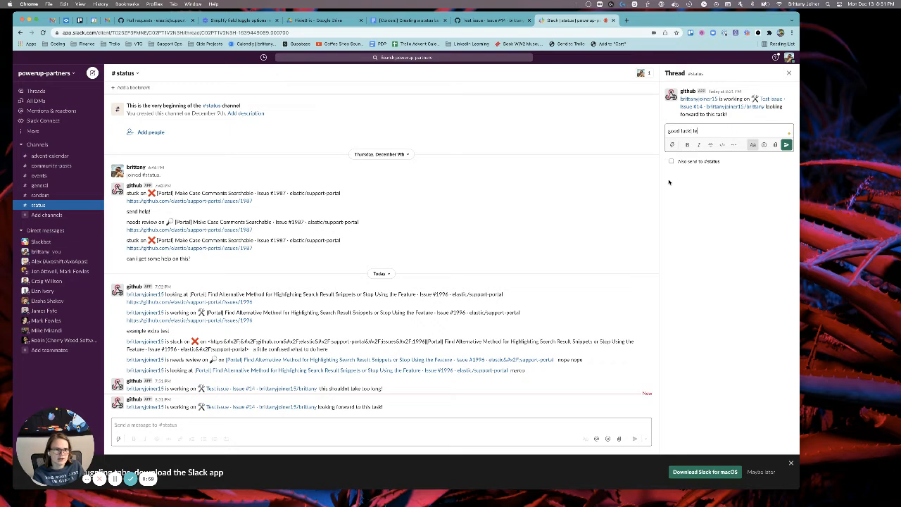
type("mme know if you")
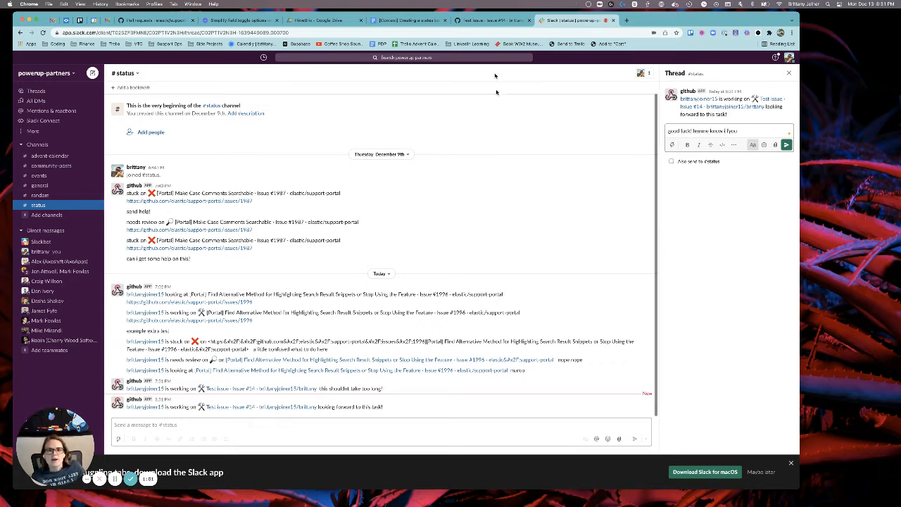
- Switch back to the GitHub issue, review the choices in the Send Status form, and cancel it
left_click(470, 22)
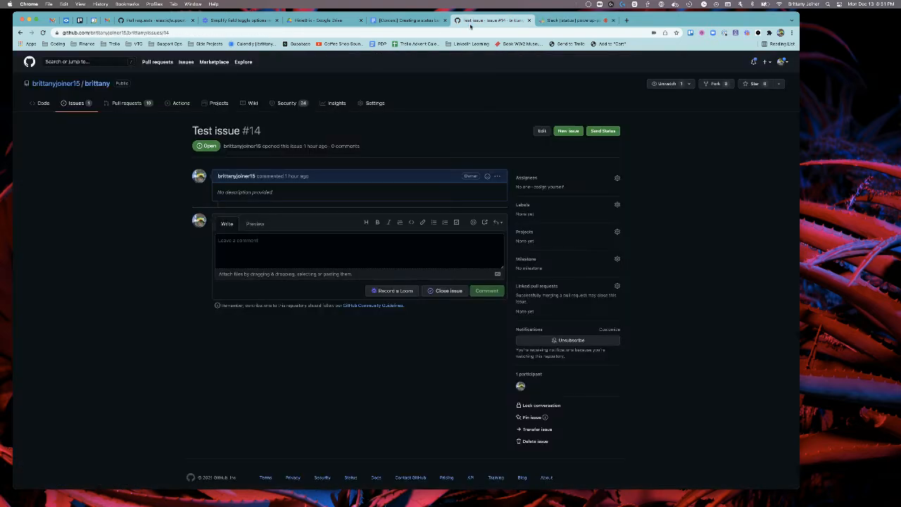
left_click(605, 132)
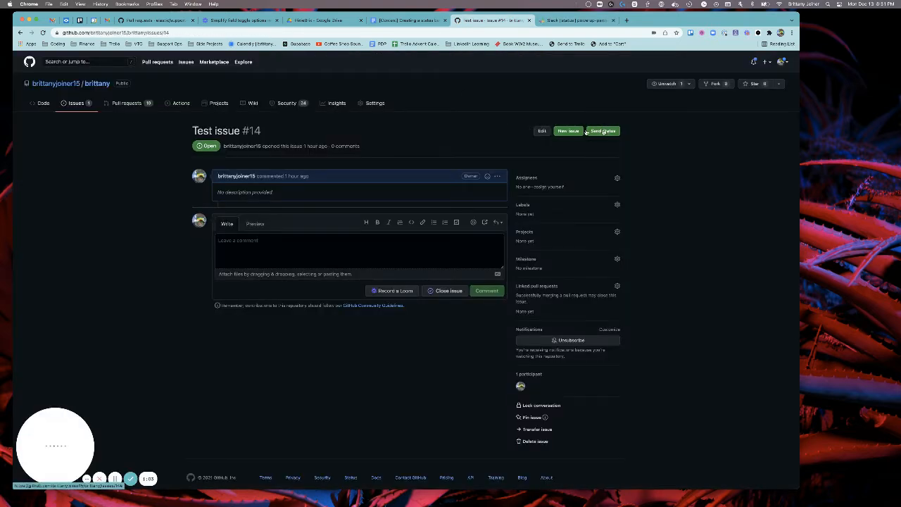
left_click(407, 109)
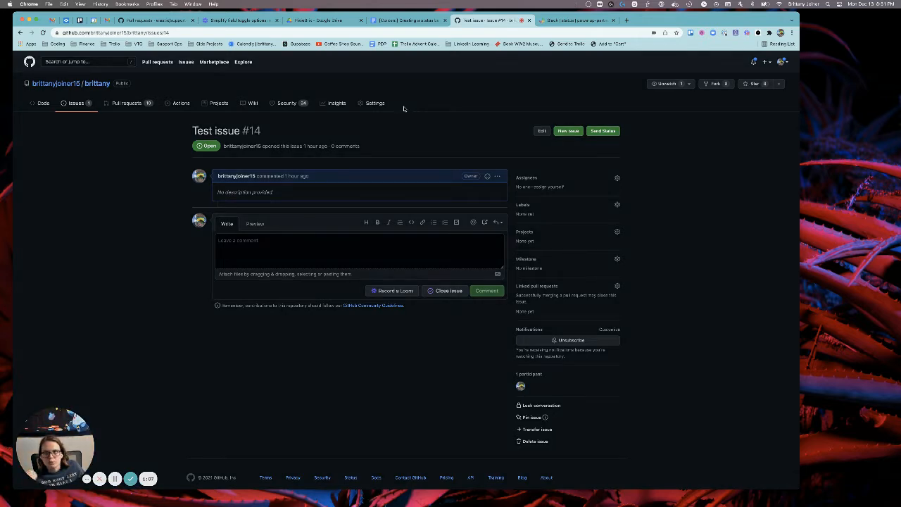
left_click(390, 85)
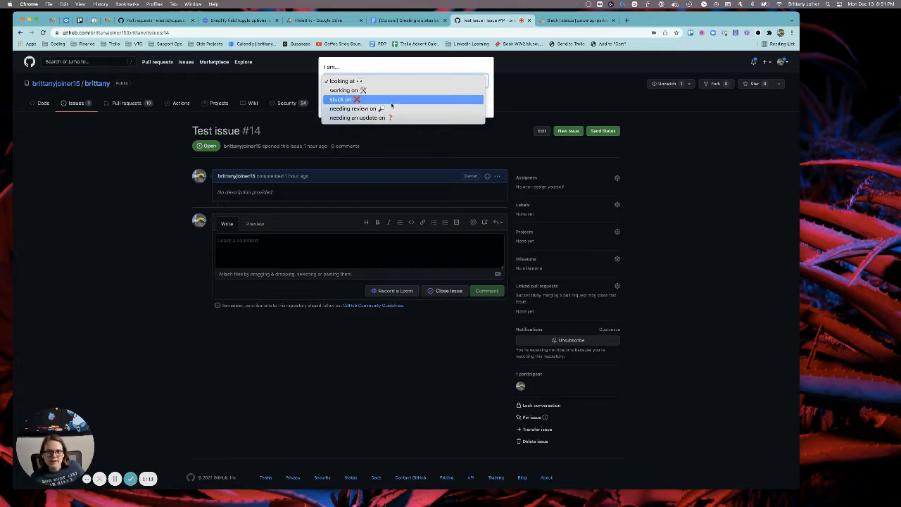
left_click(305, 353)
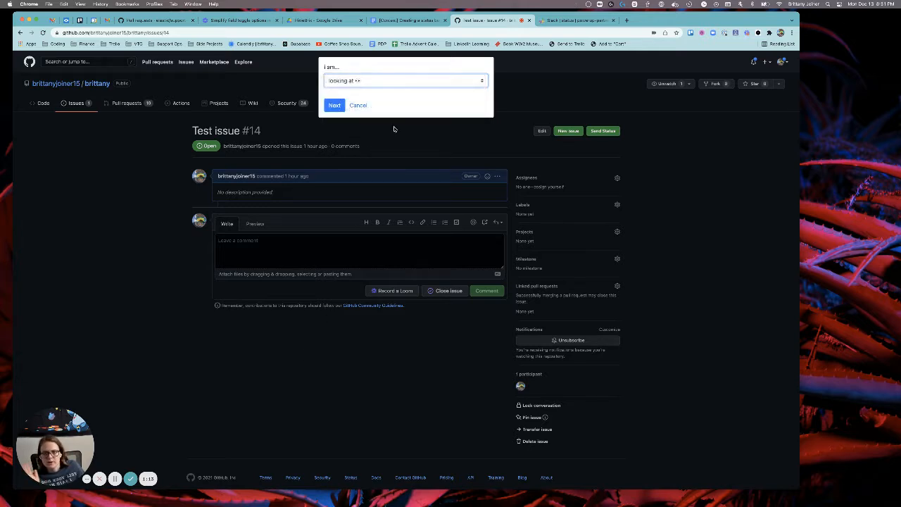
left_click(356, 105)
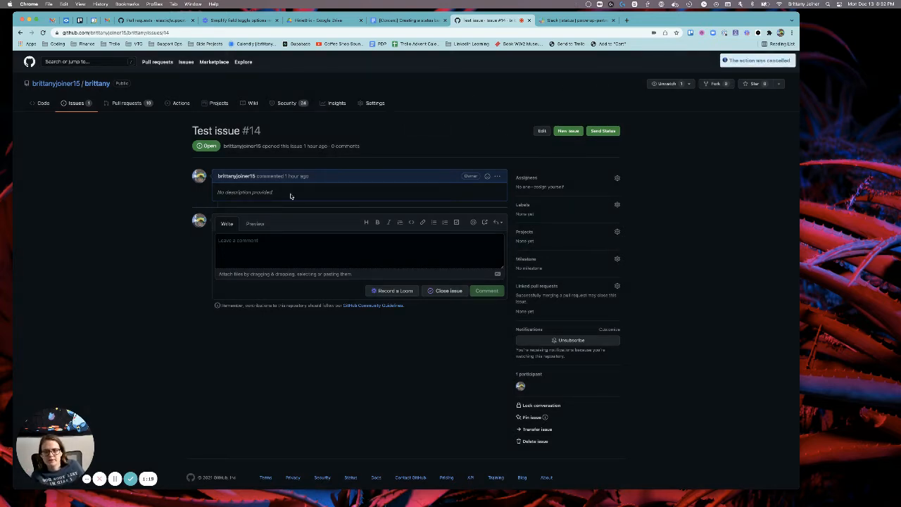
- Switch to the PixieBrix editor in DevTools and look through the brick sequence of the Send Status extension
key("ctrl+Up")
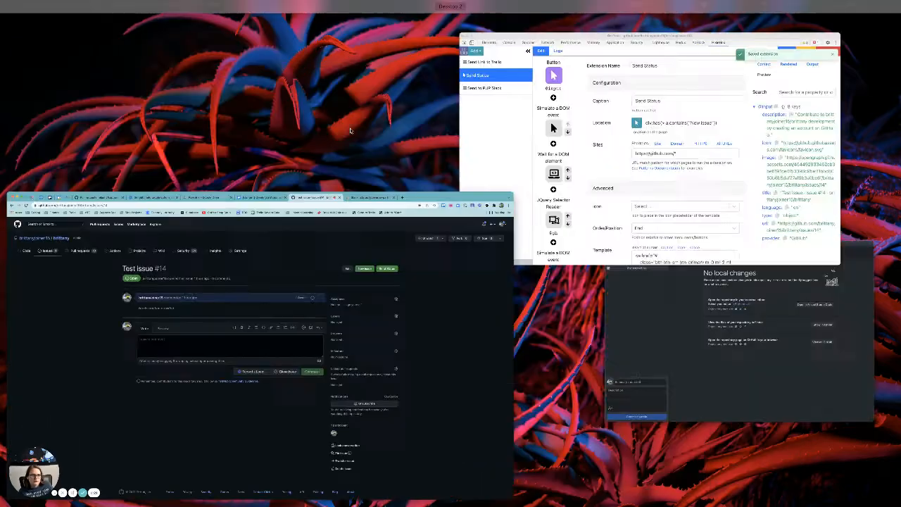
left_click(627, 191)
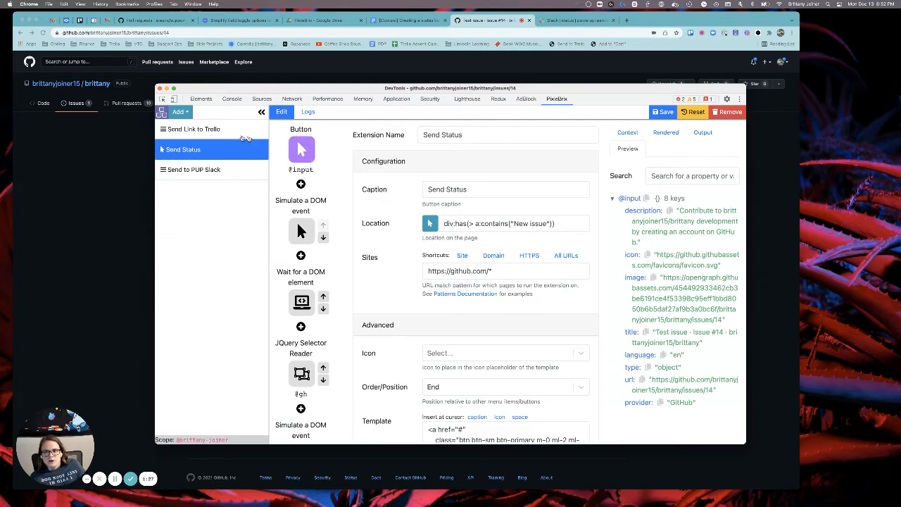
scroll(317, 286, "down", 4)
scroll(317, 286, "down", 2)
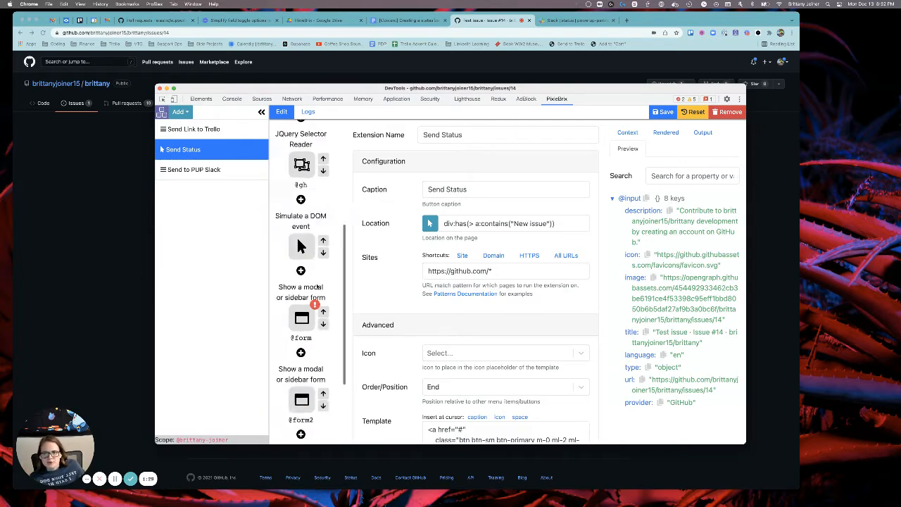
scroll(316, 284, "up", 5)
scroll(317, 281, "down", 6)
scroll(315, 281, "up", 6)
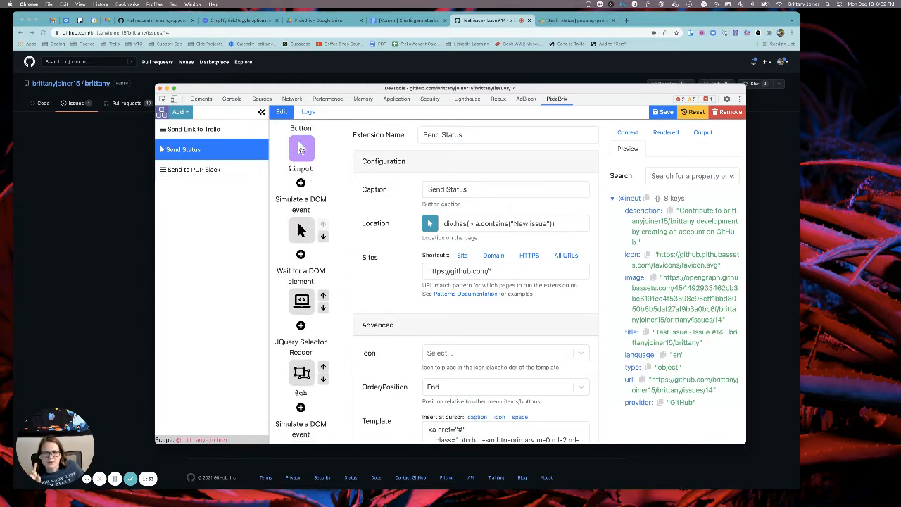
scroll(323, 158, "down", 1)
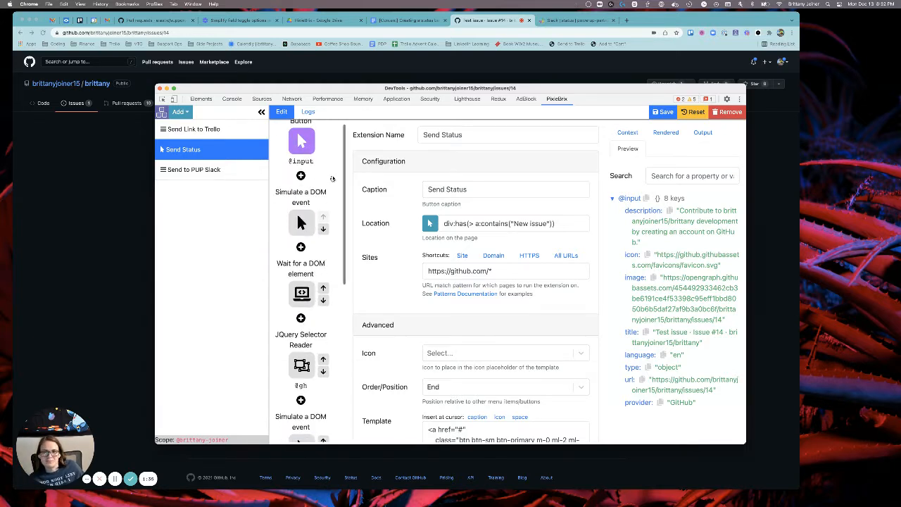
scroll(274, 169, "up", 1)
- Examine the location selector of the Send Status button, keeping the issue's buttons in view beside the editor
left_click_drag(412, 89, 422, 170)
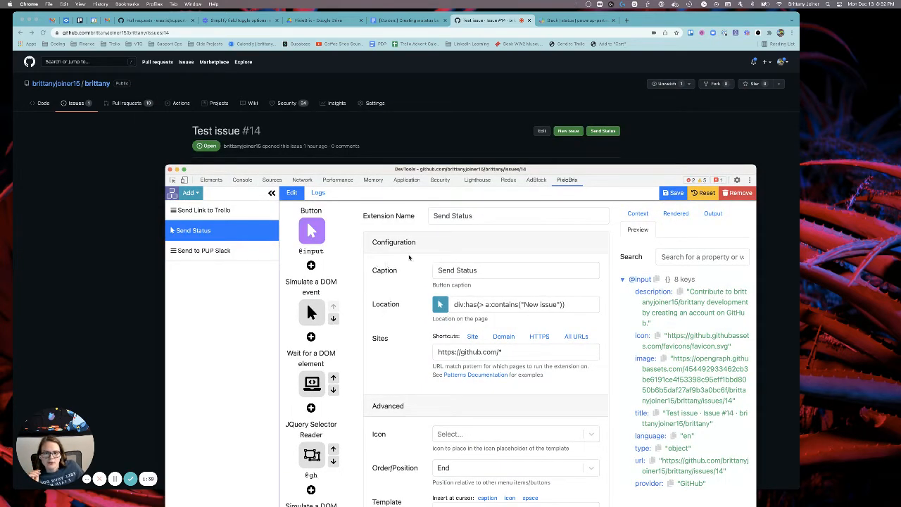
scroll(413, 262, "down", 1)
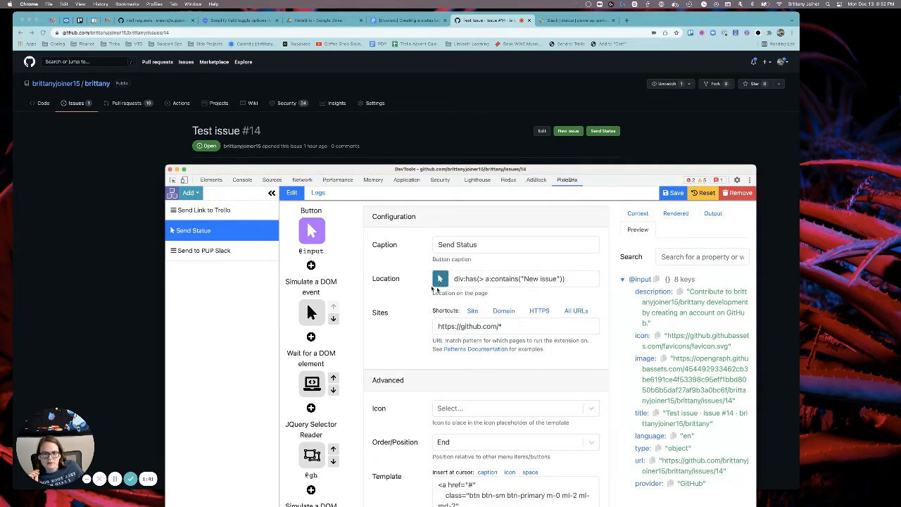
left_click(480, 279)
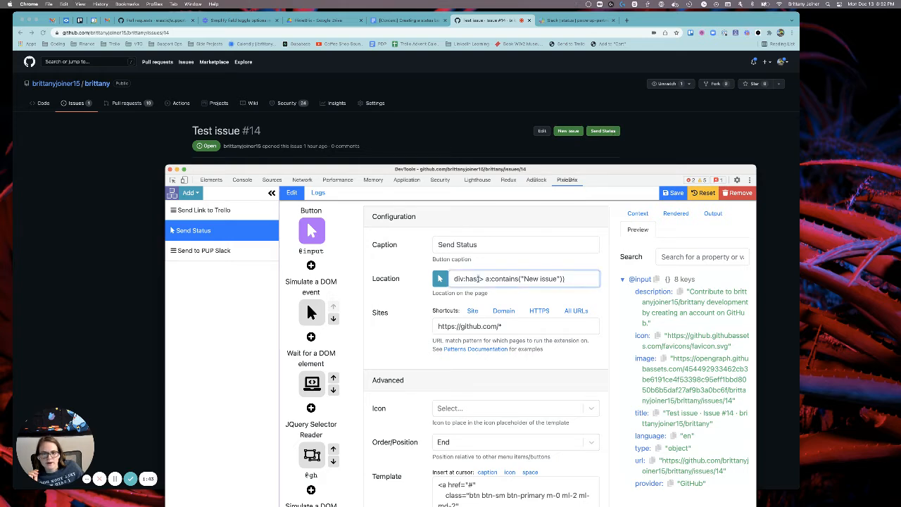
key("super+a")
left_click_drag(420, 169, 389, 128)
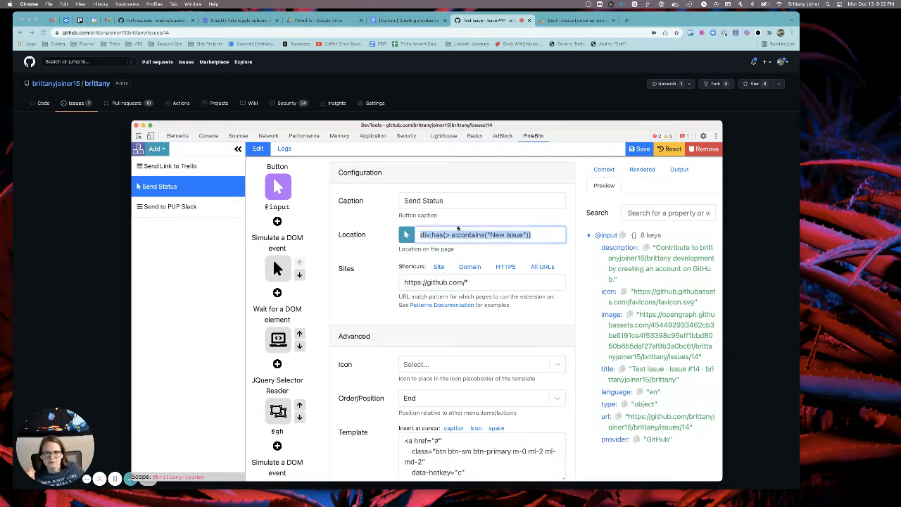
- Examine the Send Status button's site match pattern and its advanced HTML template
scroll(374, 268, "down", 1)
left_click(374, 268)
scroll(374, 268, "down", 1)
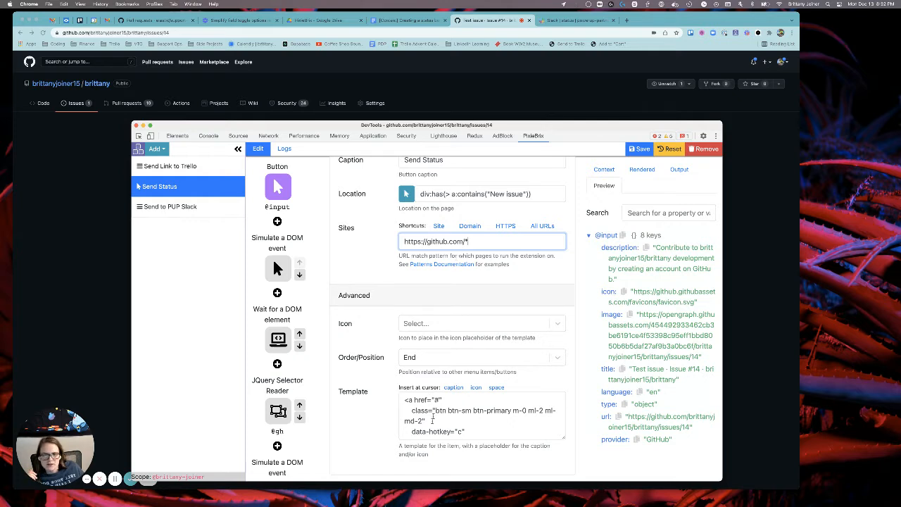
scroll(463, 427, "down", 4)
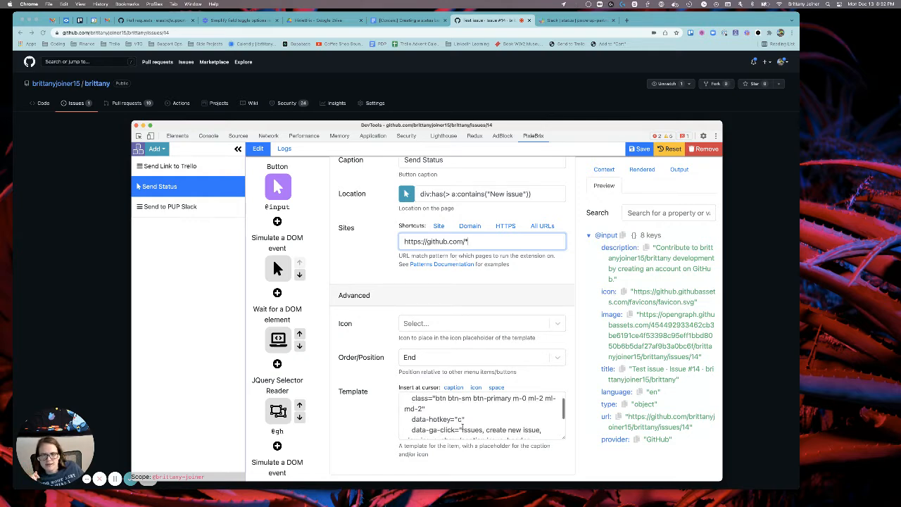
scroll(462, 428, "up", 4)
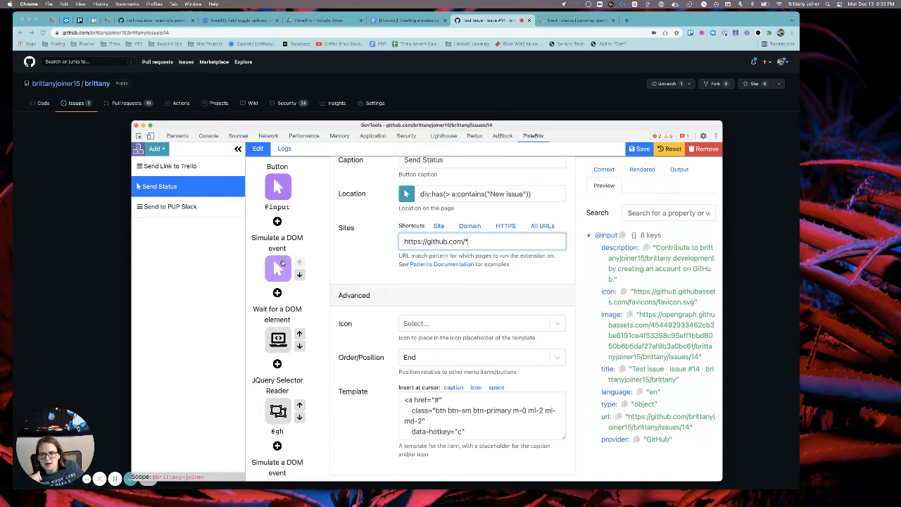
- Open the first Simulate a DOM event brick and examine its selector, event and the bricks that follow it
left_click_drag(264, 238, 301, 247)
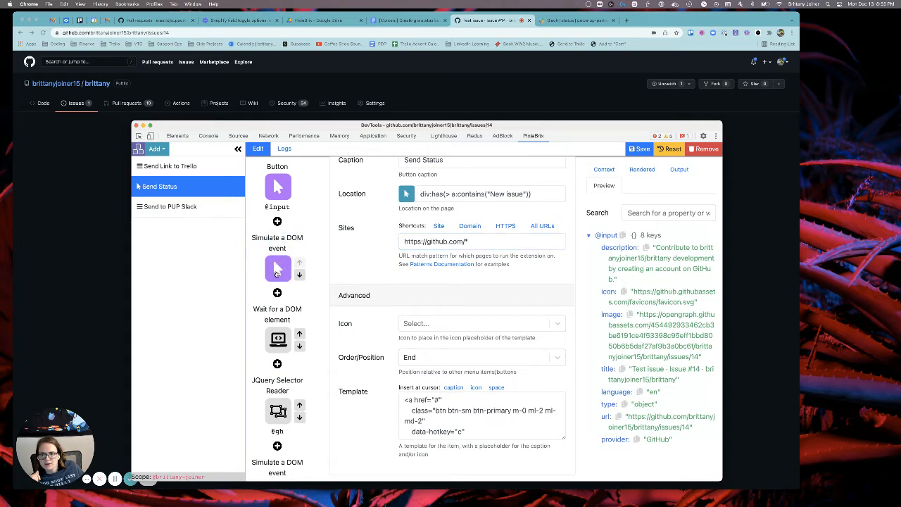
left_click(277, 268)
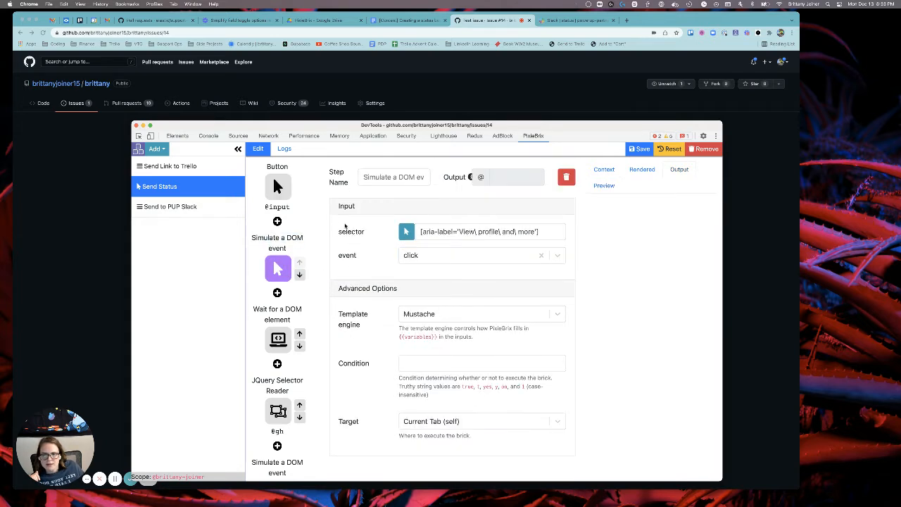
left_click_drag(338, 127, 332, 89)
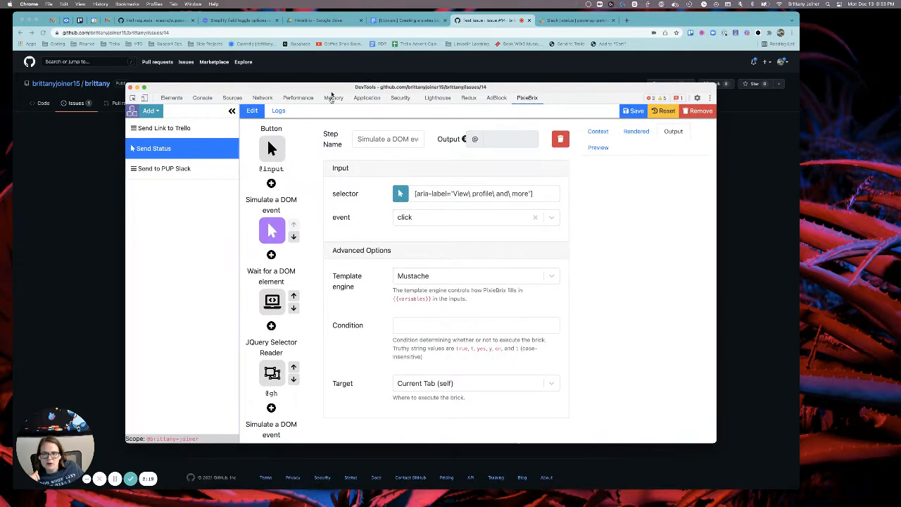
scroll(264, 271, "down", 1)
scroll(264, 270, "down", 2)
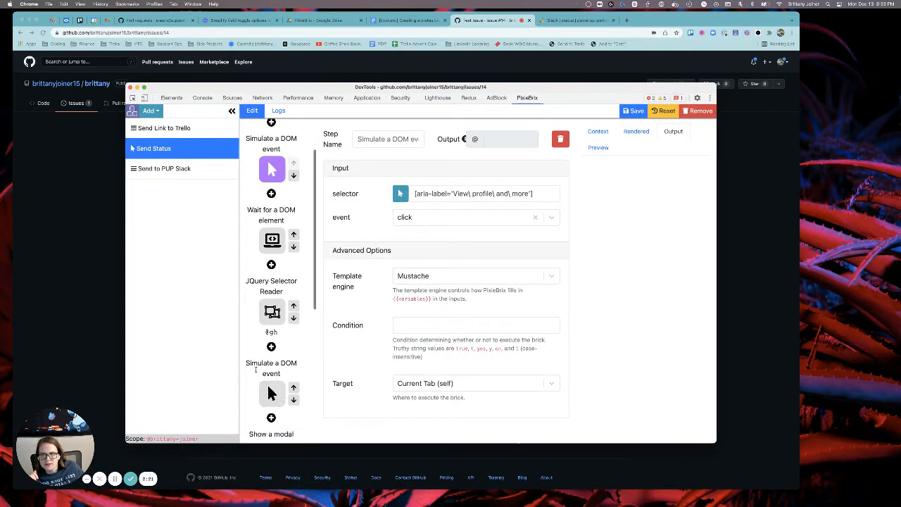
- Return to the GitHub issue page and open the profile menu that the first brick targets
left_click_drag(280, 89, 307, 142)
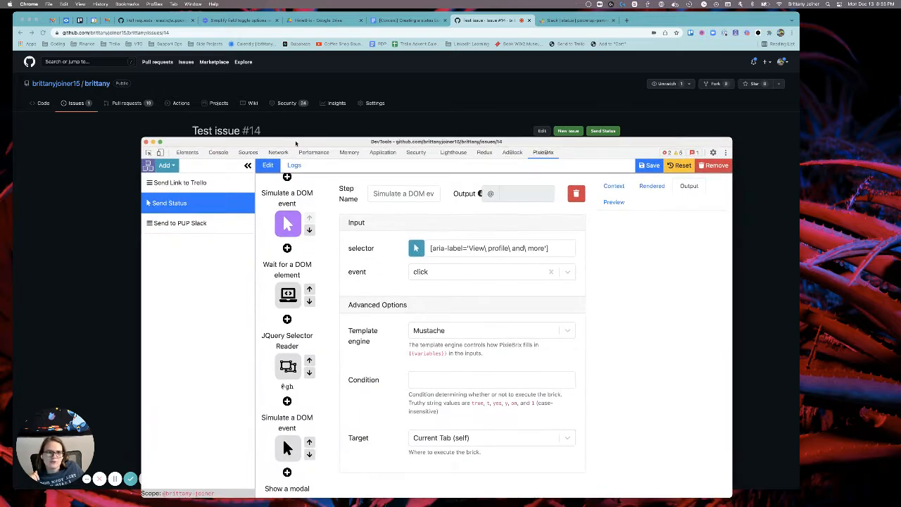
left_click(421, 85)
left_click(783, 62)
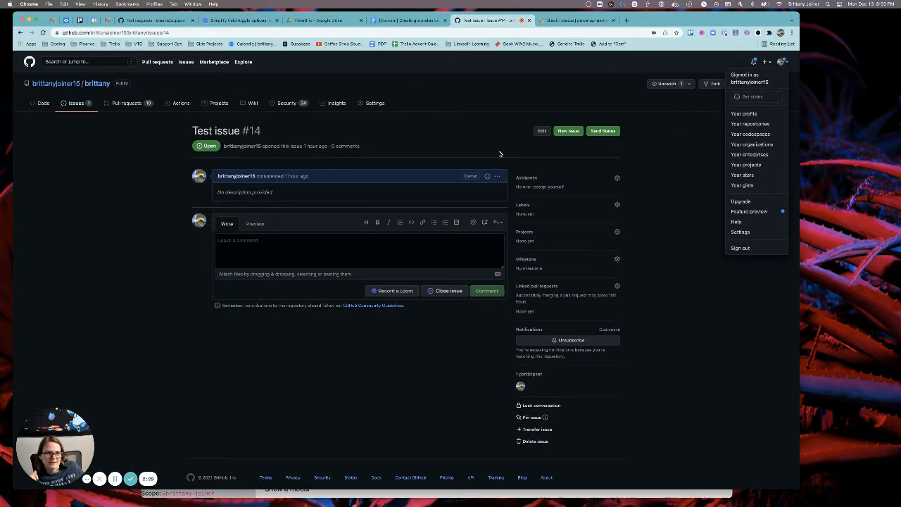
- Return to the PixieBrix editor, examine the first Simulate a DOM event brick's selector, and open the Wait for a DOM element brick
key("ctrl+Up")
left_click(525, 400)
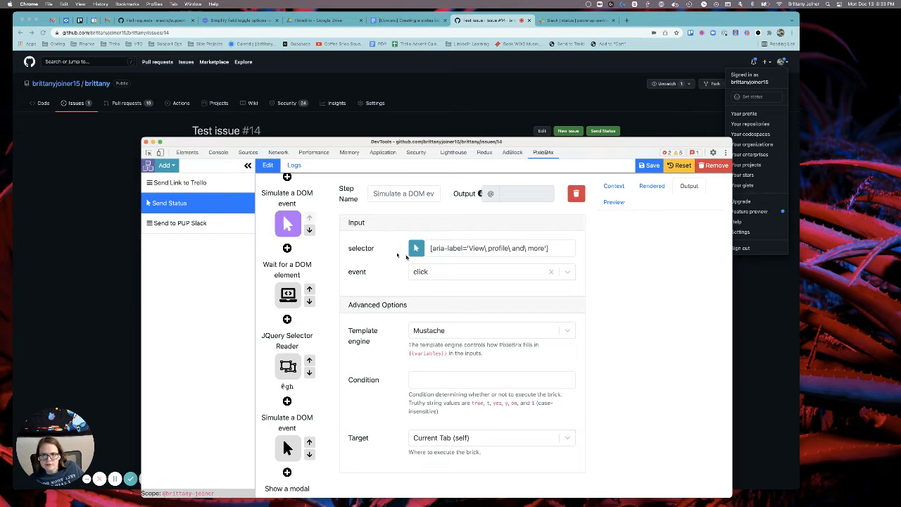
triple_click(448, 248)
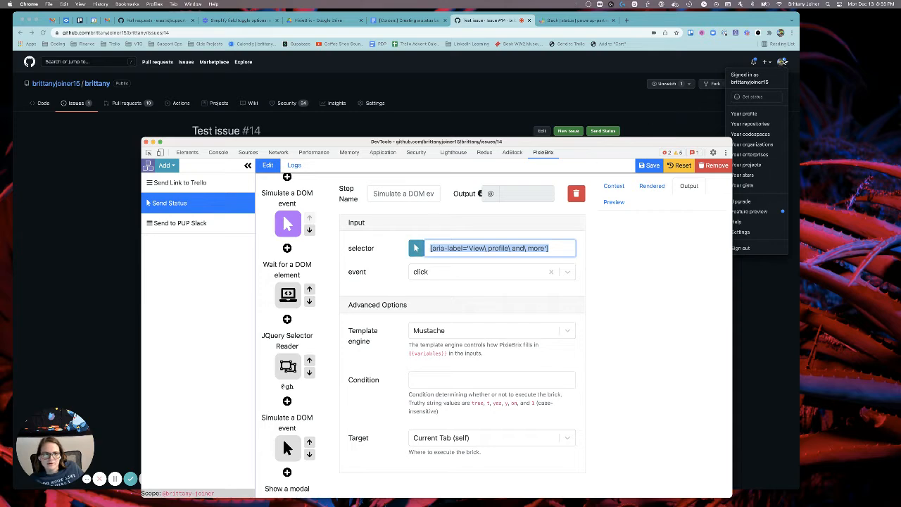
triple_click(464, 250)
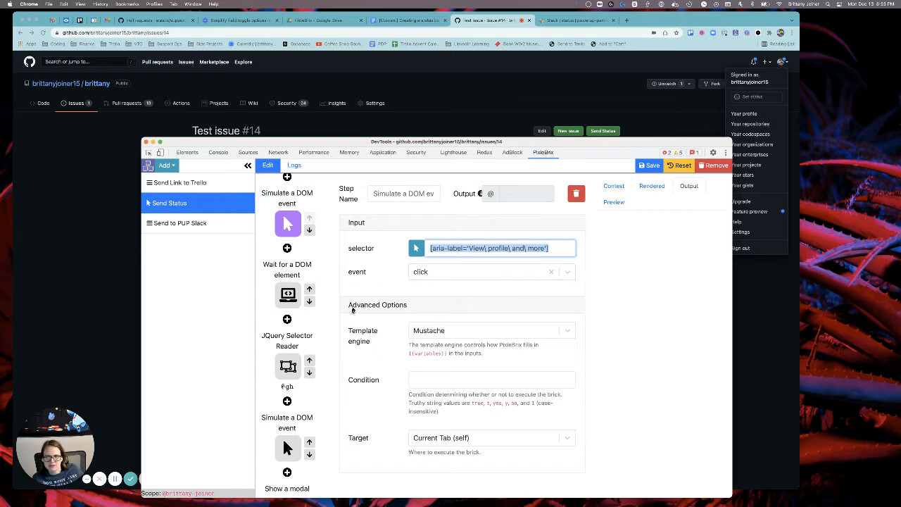
left_click(284, 293)
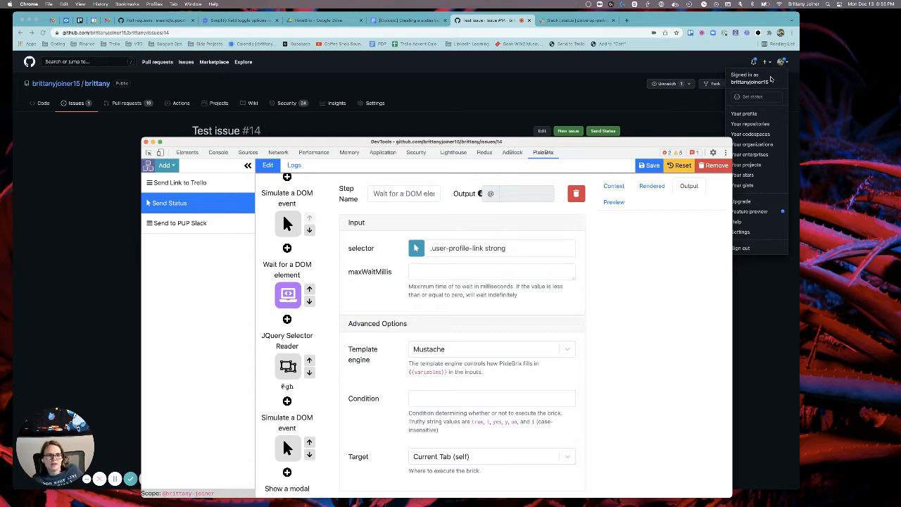
left_click(750, 81)
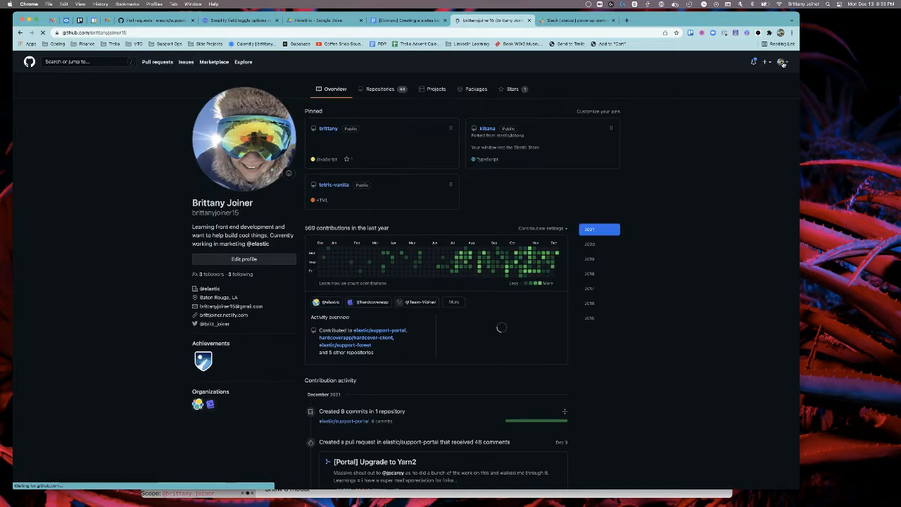
left_click(782, 61)
left_click(668, 102)
left_click(783, 63)
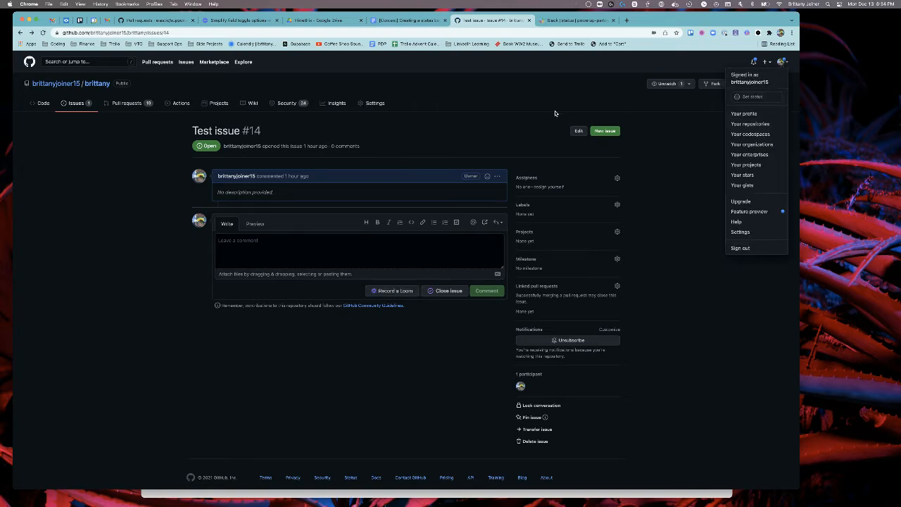
- Reload the PixieBrix editor and reopen the Send Status button's Wait for a DOM element brick to examine its selector
key("ctrl+Up")
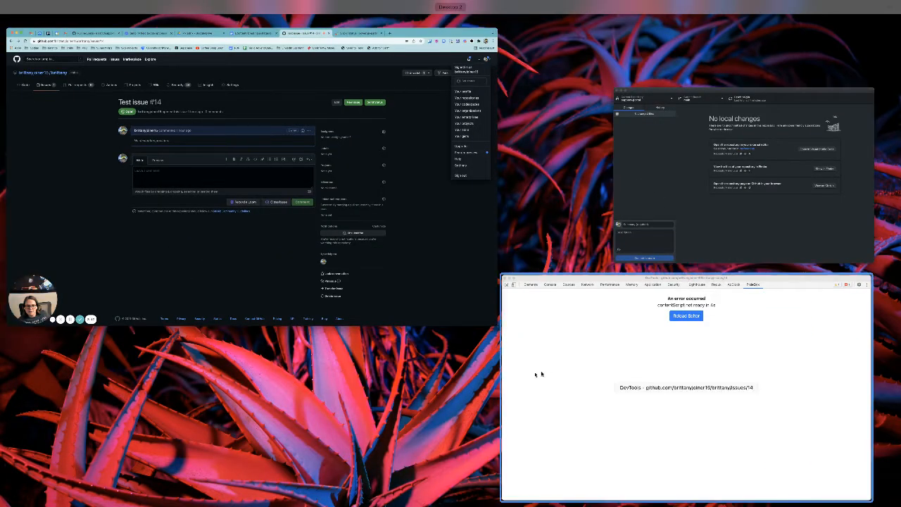
left_click(535, 373)
left_click(437, 202)
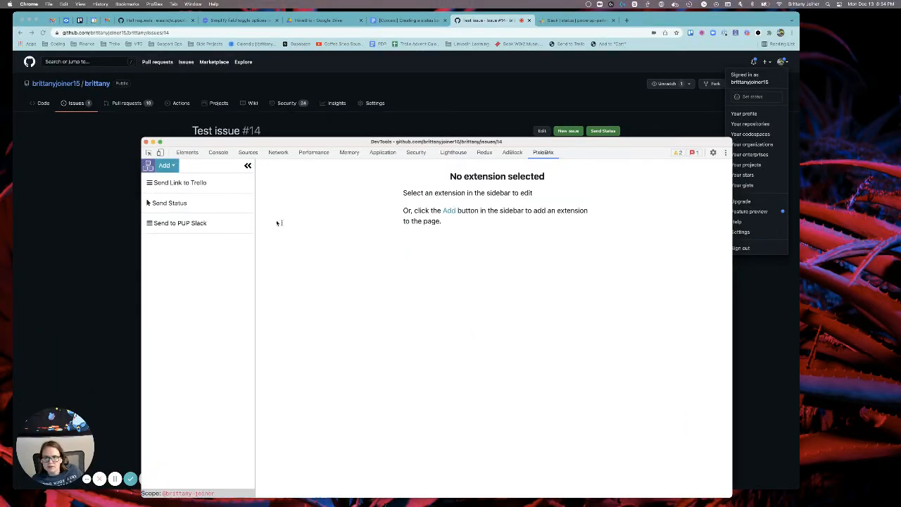
left_click(169, 203)
scroll(282, 275, "down", 3)
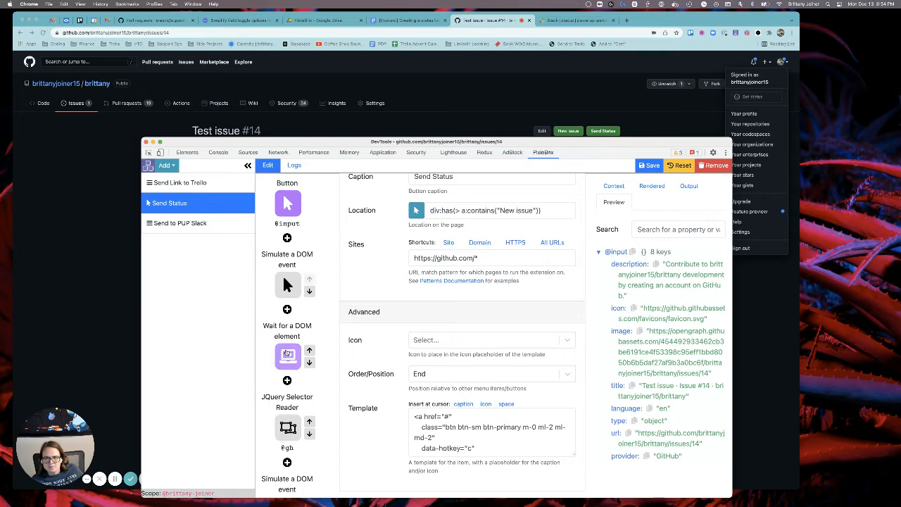
left_click(287, 354)
triple_click(431, 248)
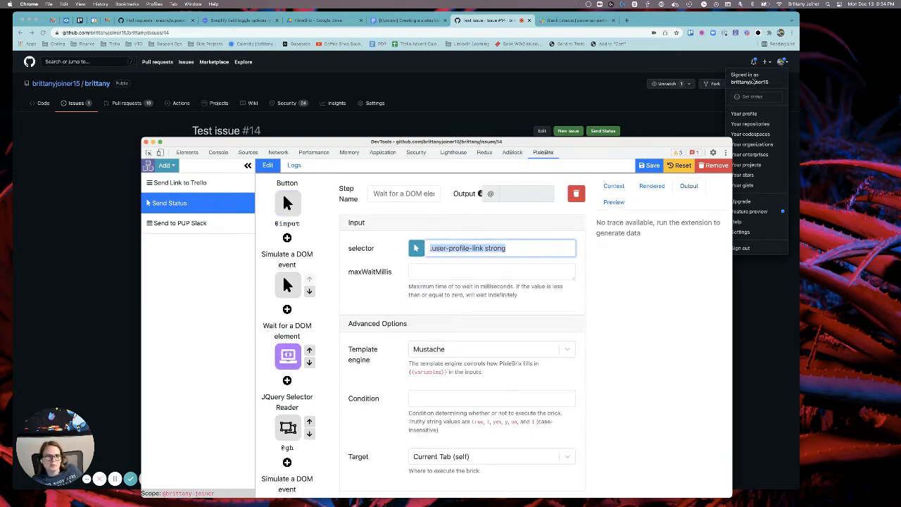
- Compare the Wait for a DOM element selector, including its "strong" part, with the username in the GitHub profile menu
left_click(757, 86)
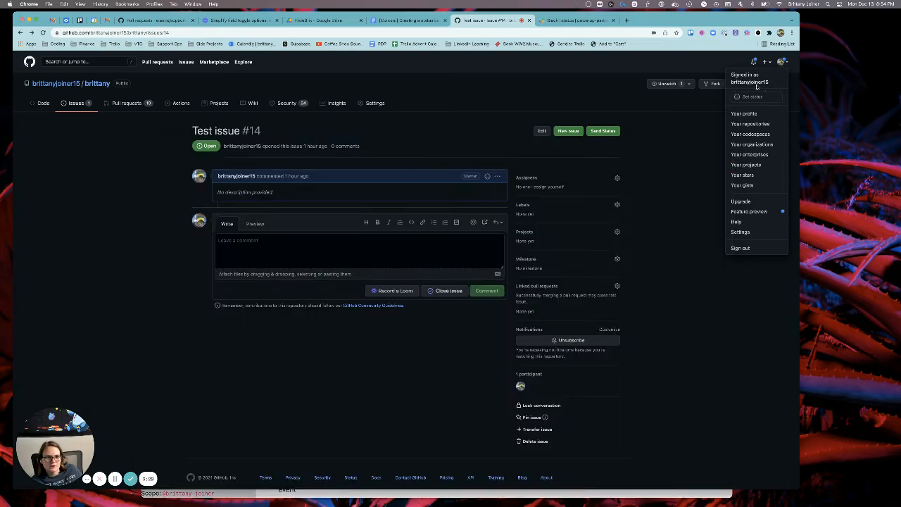
key("ctrl+Up")
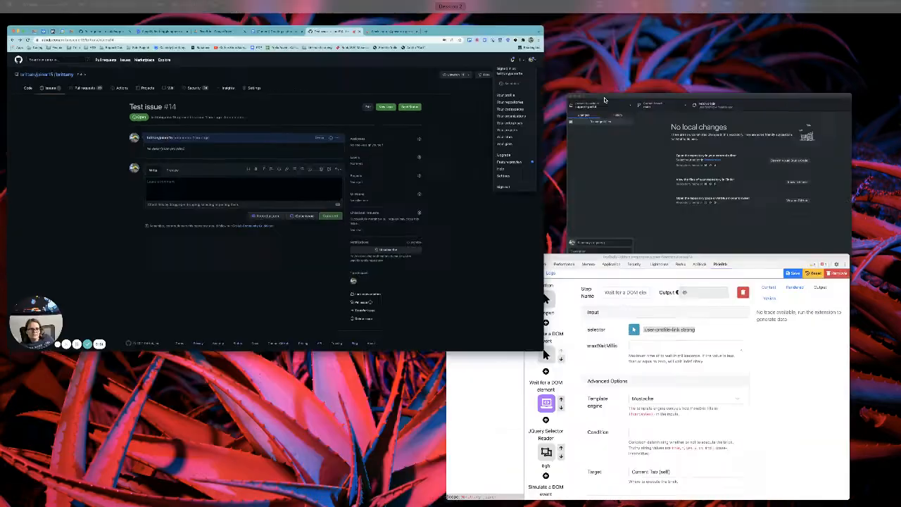
left_click(575, 339)
left_click(486, 248)
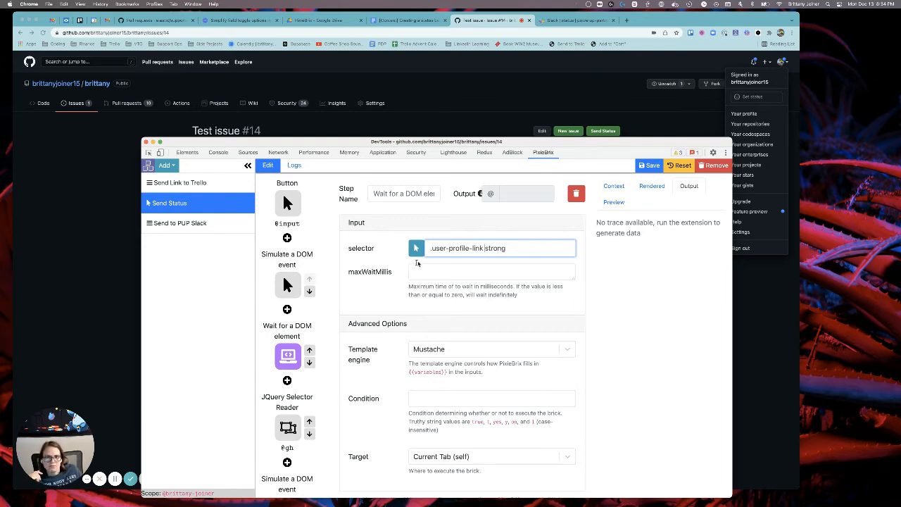
left_click_drag(484, 247, 516, 248)
left_click(516, 247)
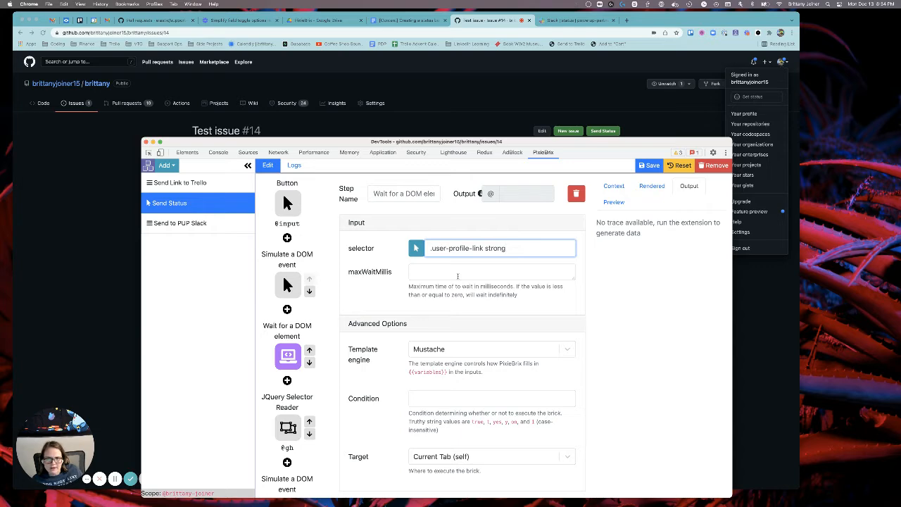
left_click_drag(401, 144, 422, 108)
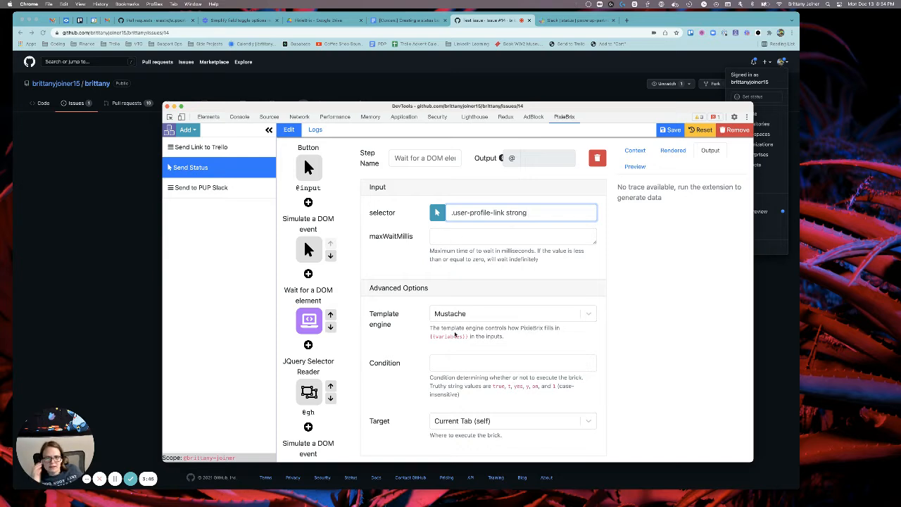
- Open the JQuery Selector Reader brick and examine the full selector value it reads from
scroll(308, 317, "down", 2)
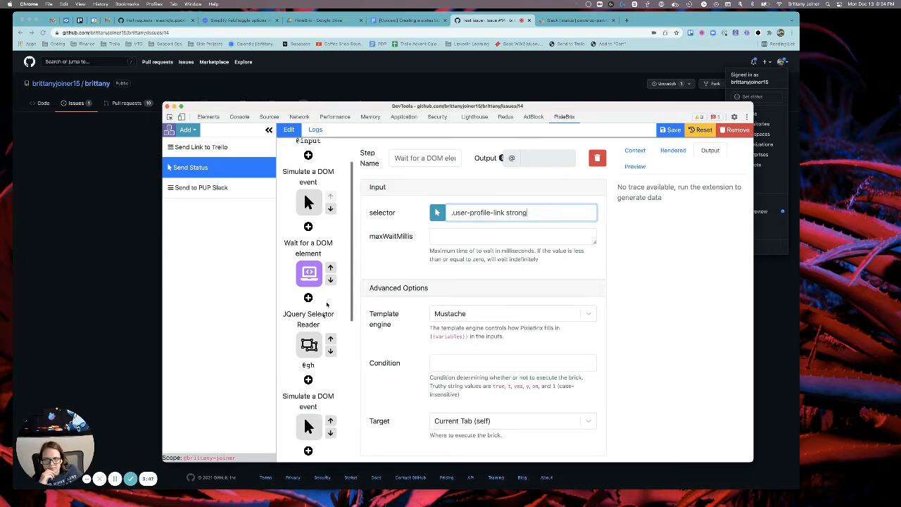
left_click(304, 346)
scroll(303, 345, "down", 2)
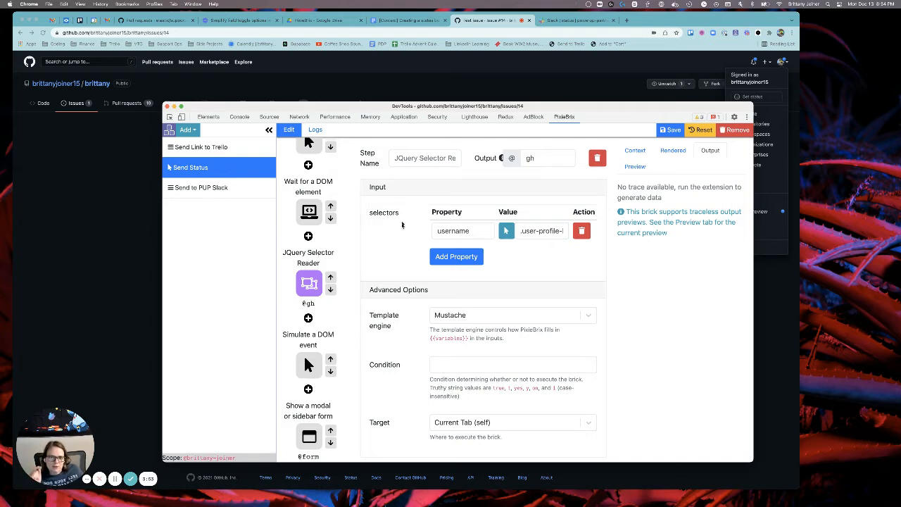
scroll(401, 226, "down", 1)
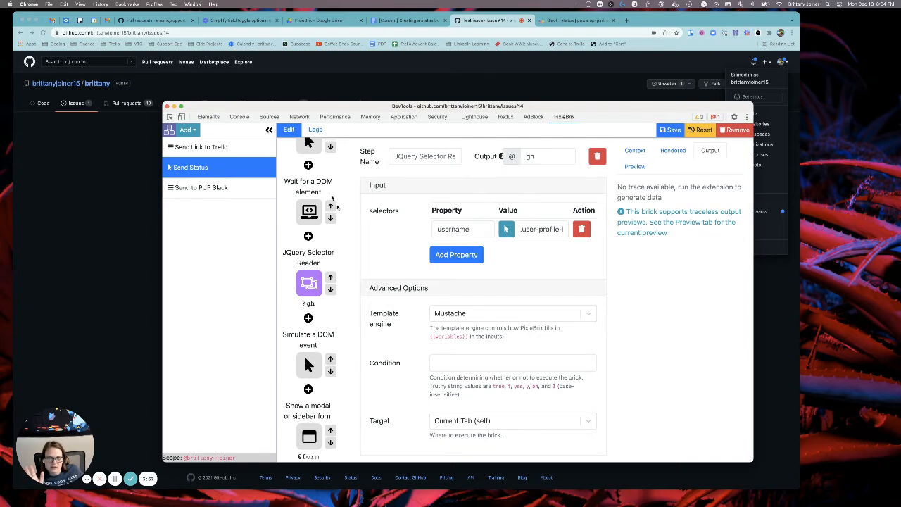
triple_click(537, 230)
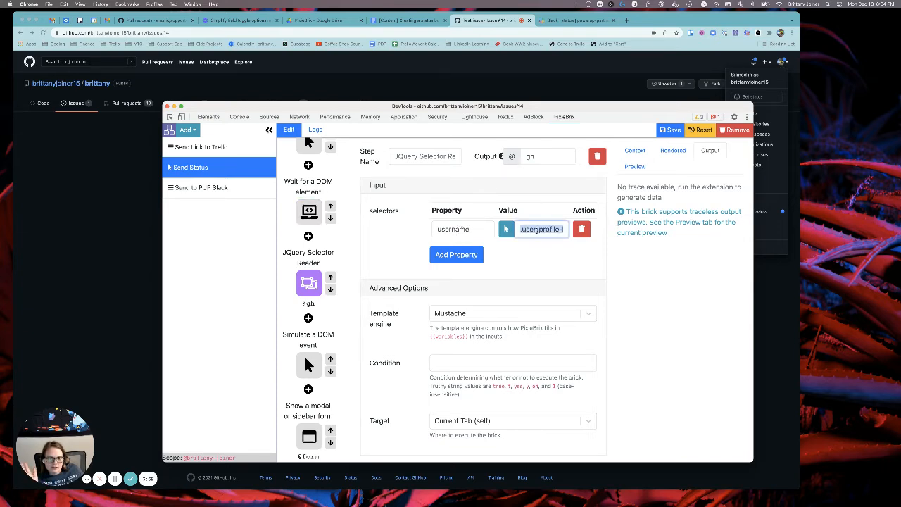
scroll(541, 230, "right", 2)
scroll(541, 230, "left", 2)
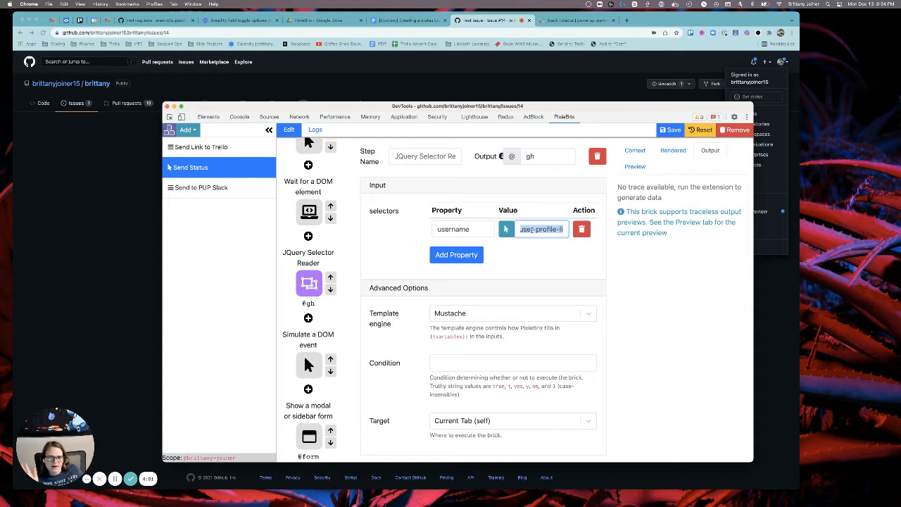
- Examine how the reader's username property pairs with the .user-profile-link strong selector
double_click(452, 229)
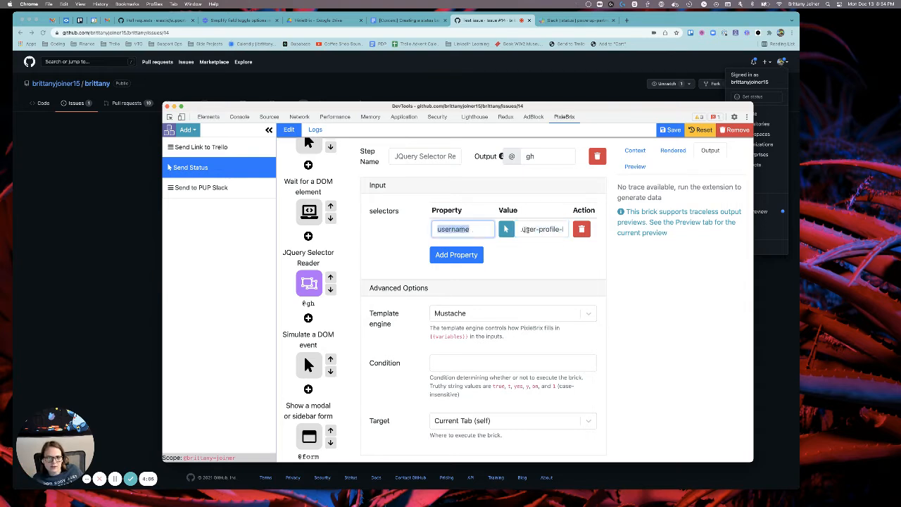
triple_click(524, 230)
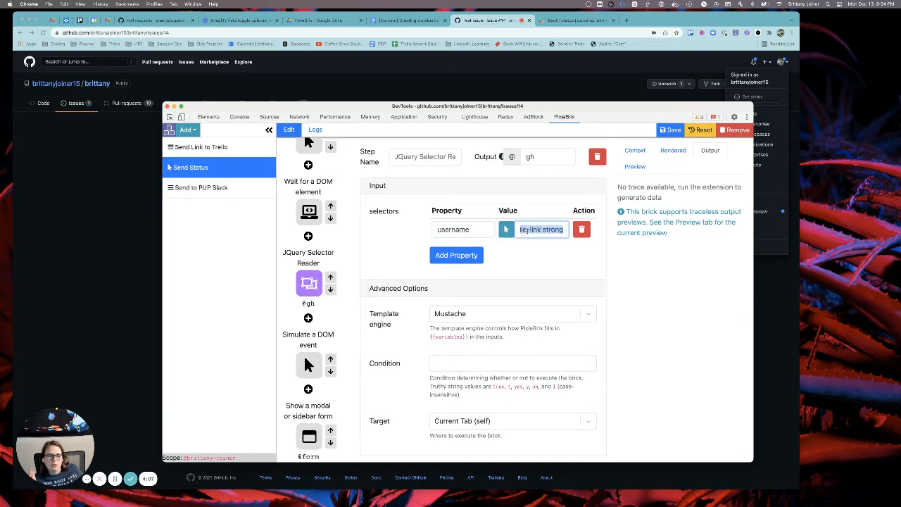
scroll(527, 230, "left", 2)
left_click(528, 241)
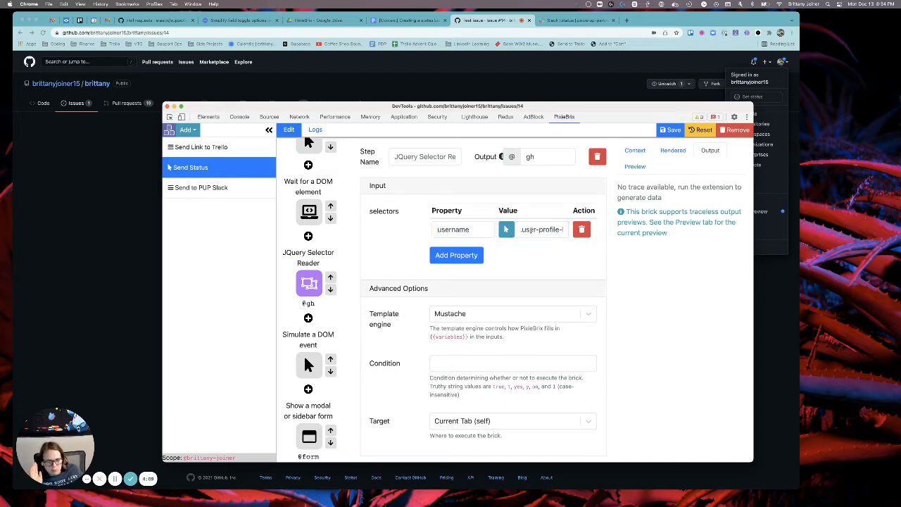
triple_click(533, 230)
left_click(498, 257)
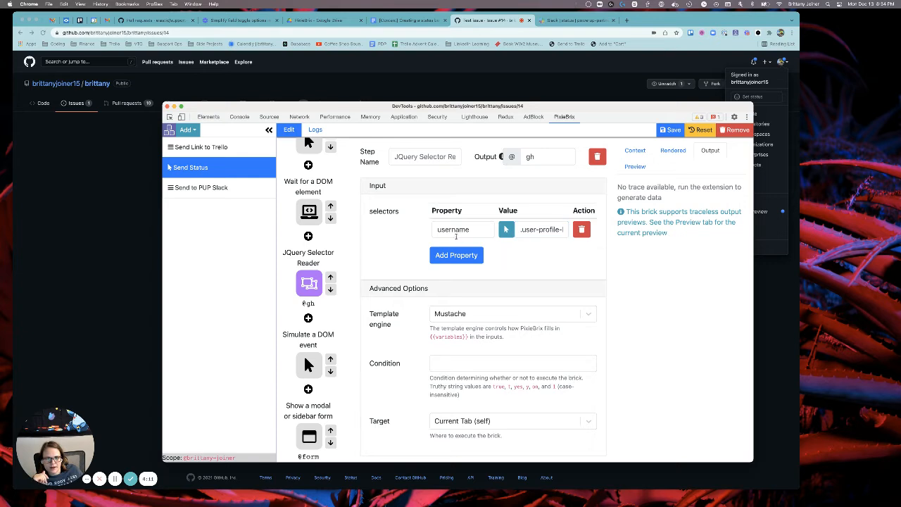
double_click(458, 235)
left_click(501, 251)
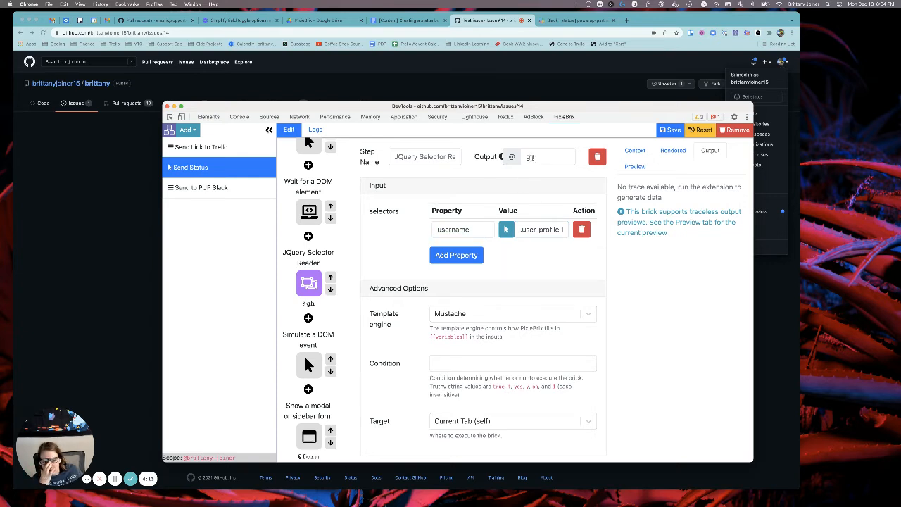
- Examine the output key gh under which the JQuery Selector Reader stores the username
double_click(536, 156)
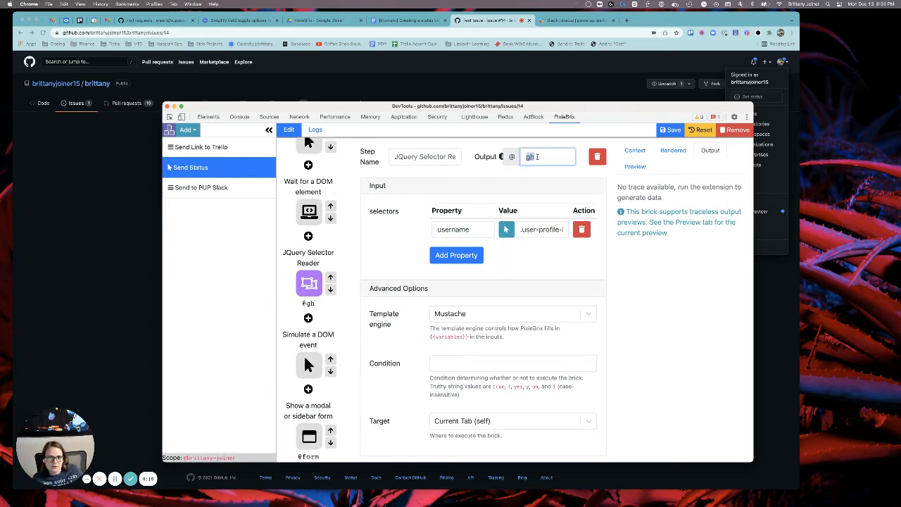
left_click(539, 160)
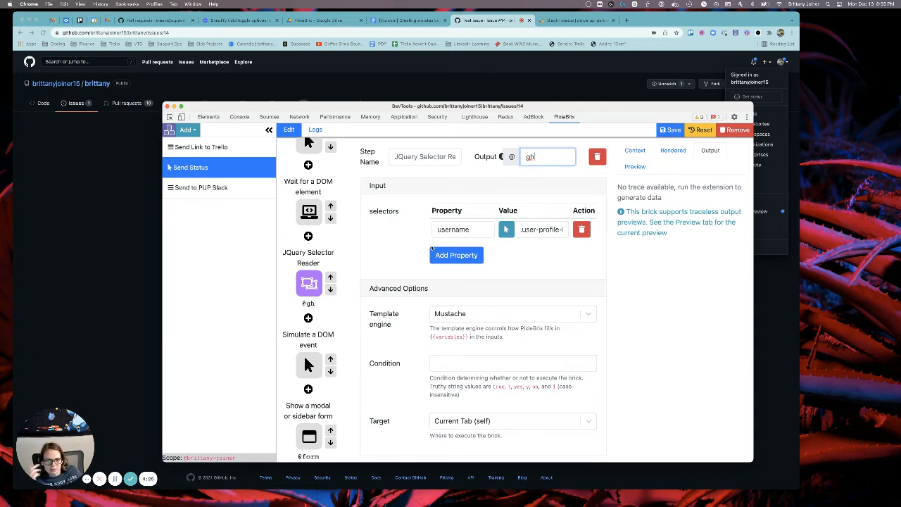
scroll(405, 238, "down", 1)
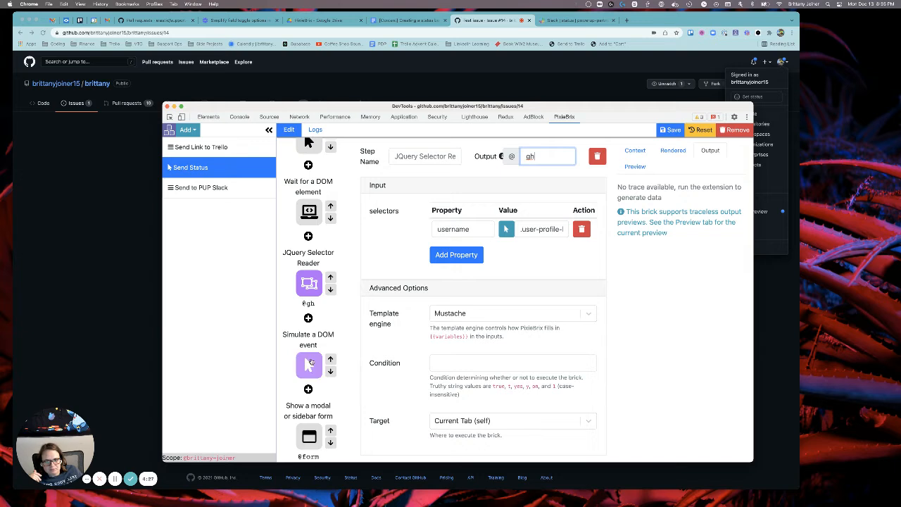
- Open the second Simulate a DOM event brick and compare its profile menu selector and click event with the first brick
left_click(310, 362)
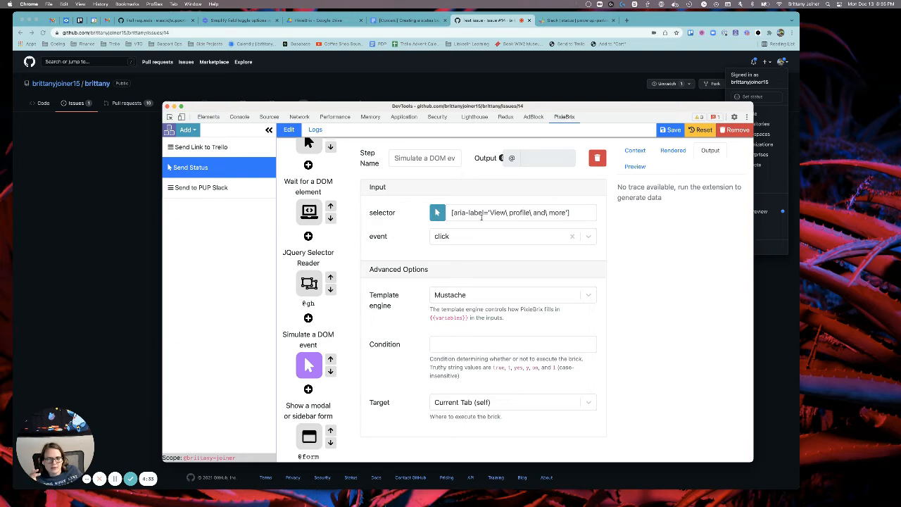
scroll(303, 157, "up", 3)
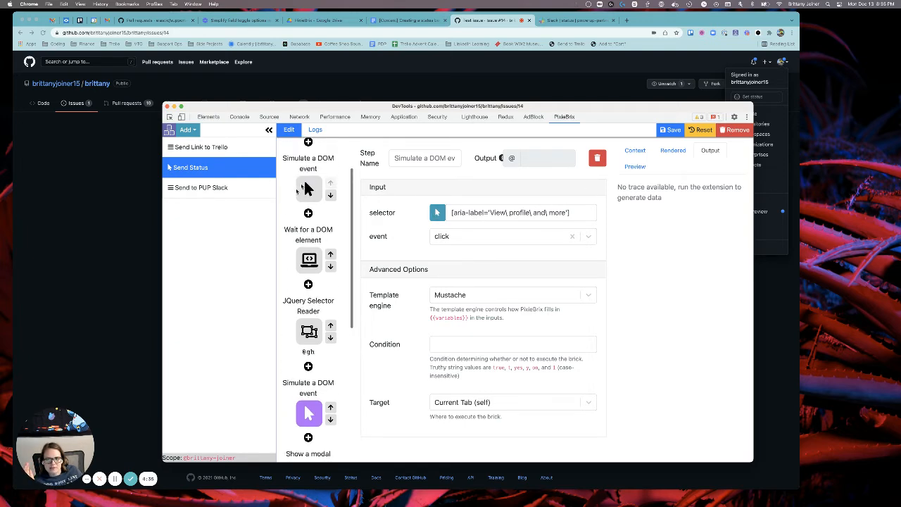
scroll(305, 197, "down", 4)
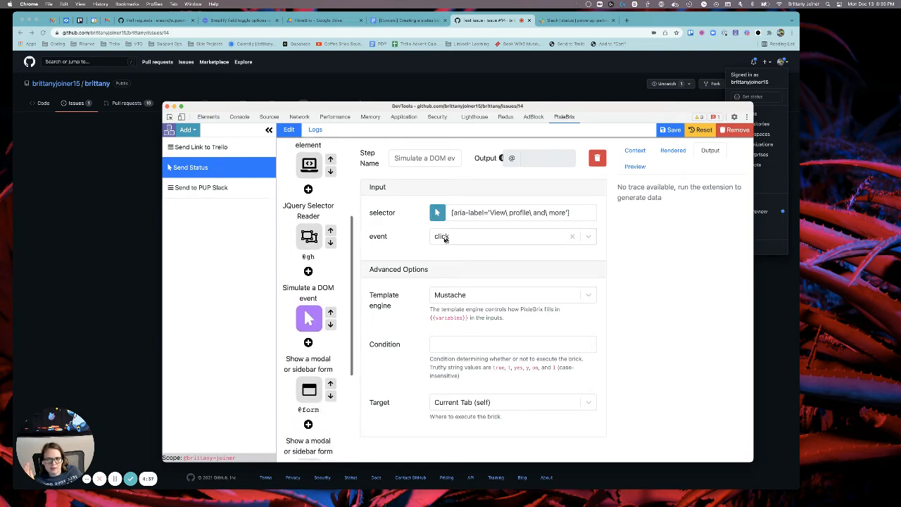
- Open the first Show a modal or sidebar form brick and examine its status dropdown's name, label, default value and options
scroll(326, 246, "down", 4)
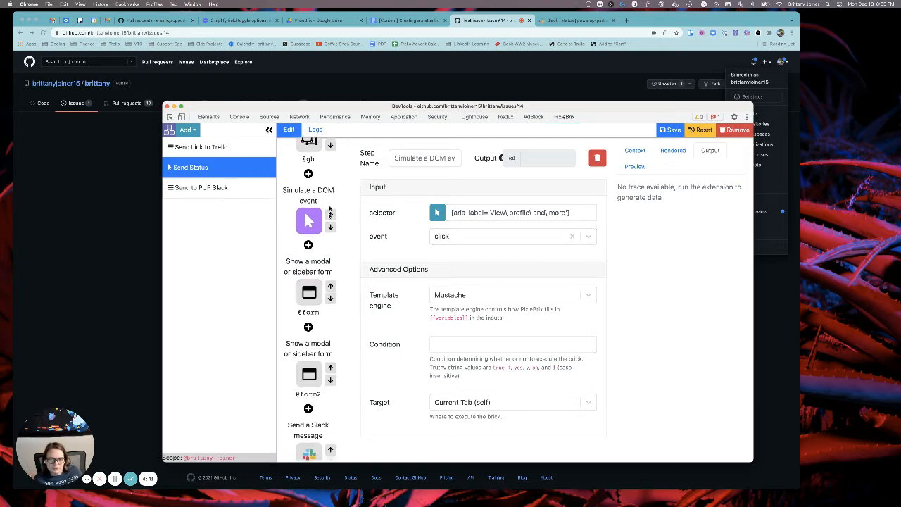
left_click(320, 258)
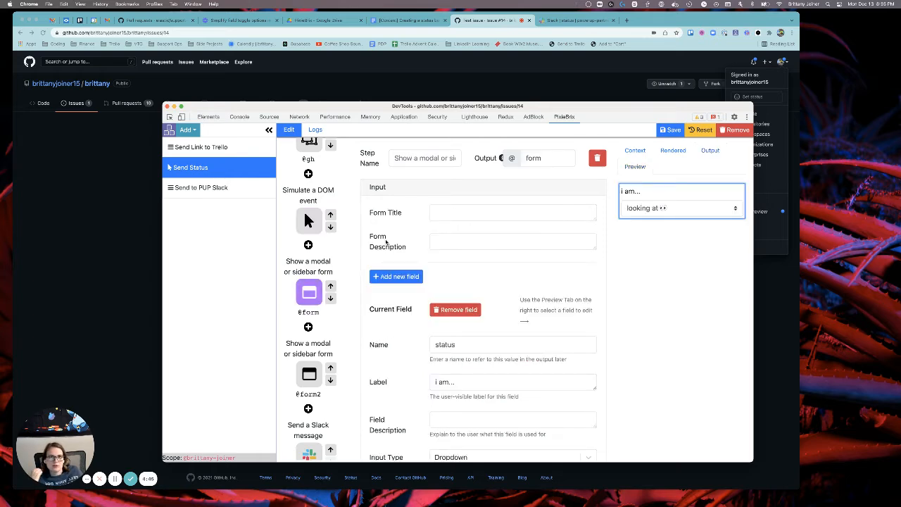
scroll(386, 242, "down", 4)
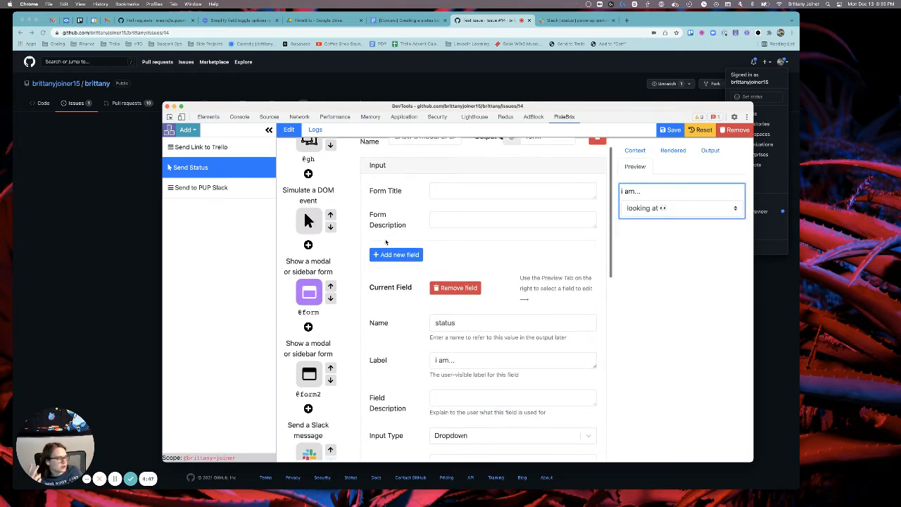
scroll(386, 242, "down", 3)
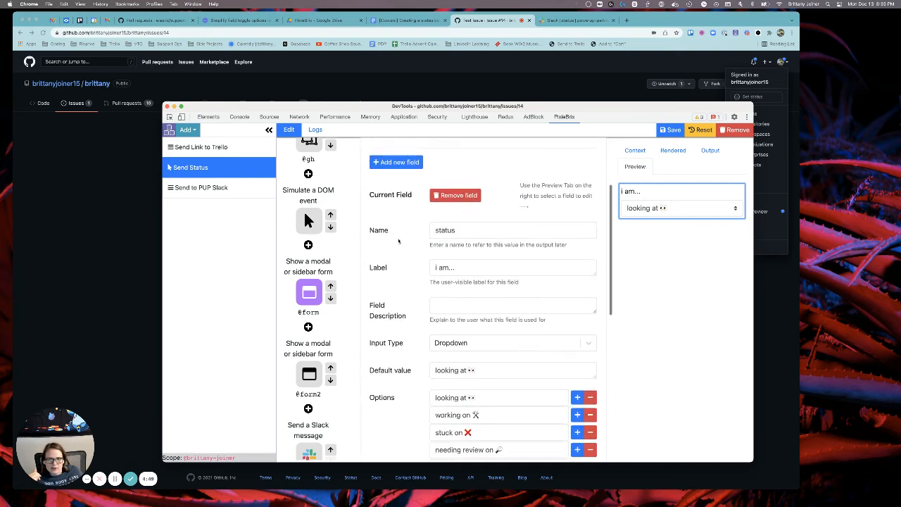
- Review the status field's name, label and Dropdown input type in the first modal form brick
scroll(406, 193, "up", 3)
scroll(421, 240, "down", 3)
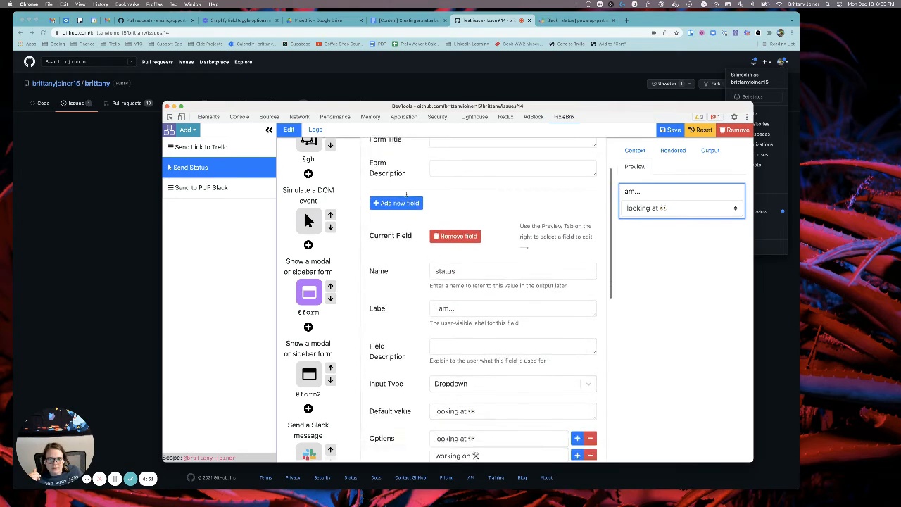
scroll(421, 240, "down", 1)
scroll(428, 227, "up", 1)
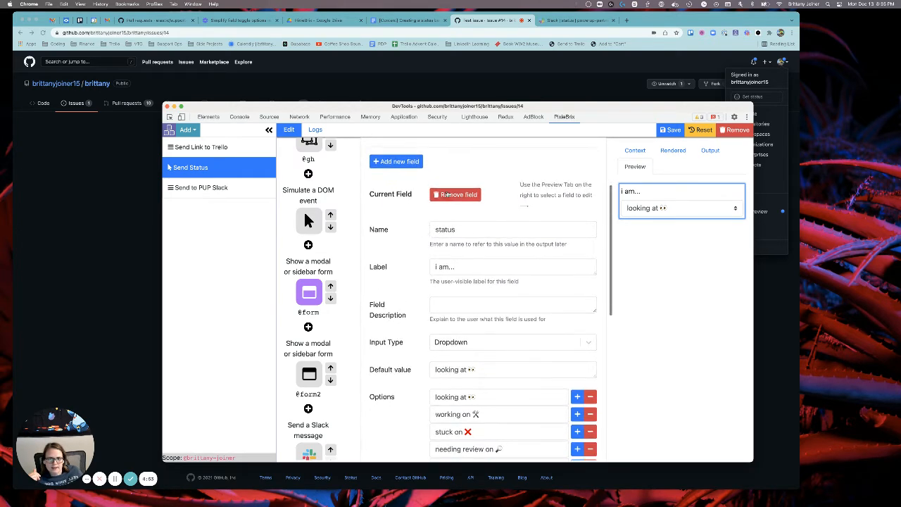
scroll(438, 241, "down", 3)
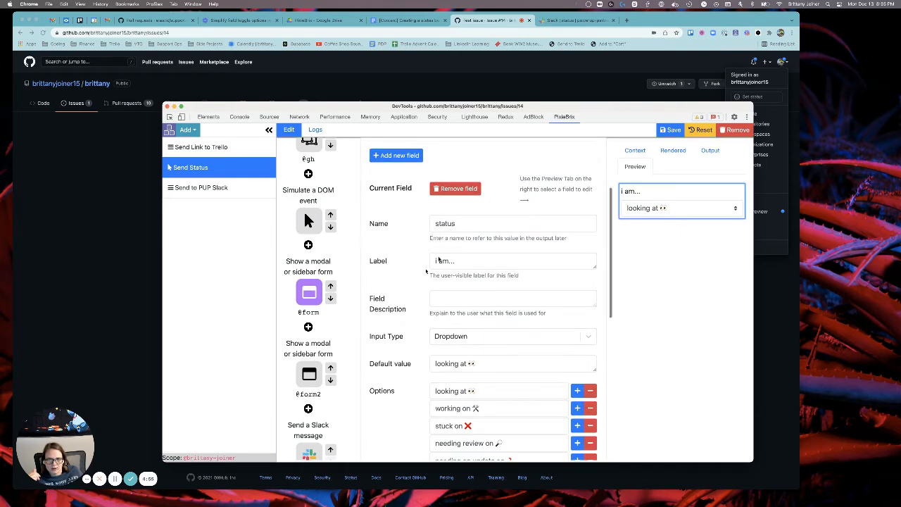
scroll(457, 204, "down", 1)
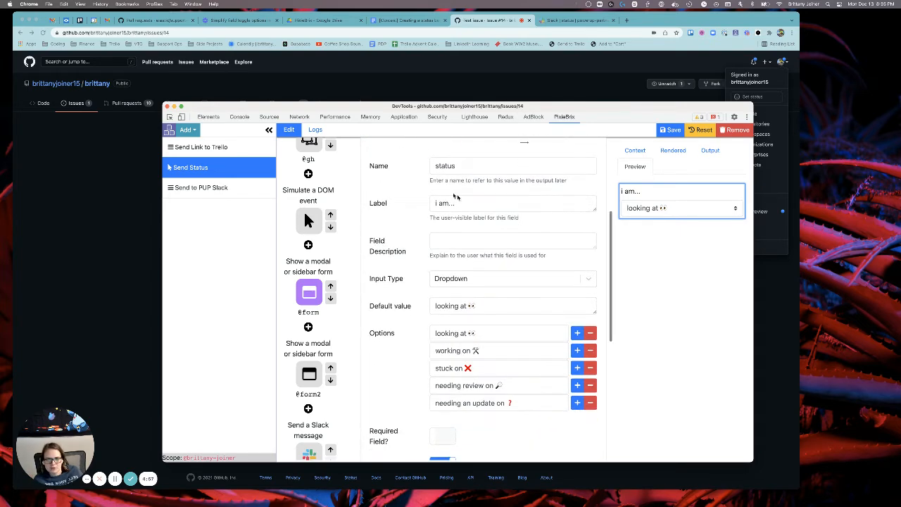
scroll(493, 281, "down", 3)
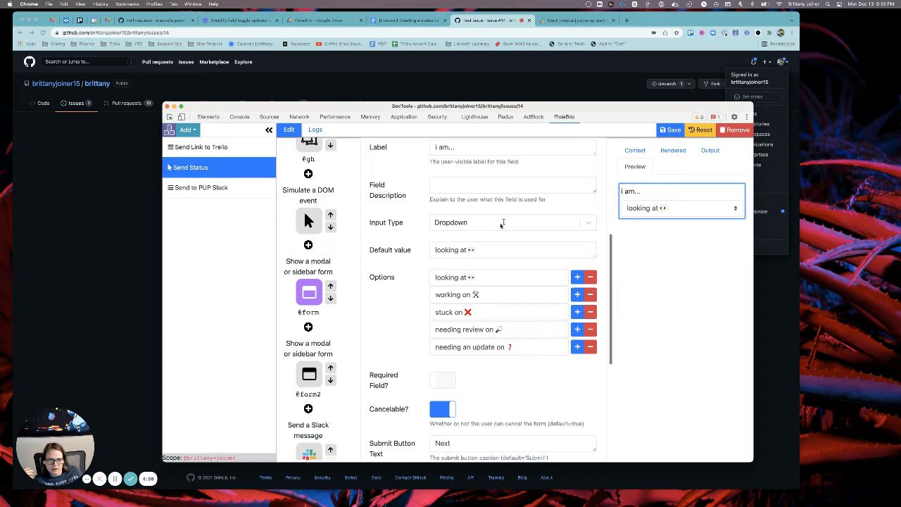
- Copy the "working on 🛠" option text and set it as the status dropdown's default value
left_click_drag(442, 252, 487, 251)
triple_click(459, 250)
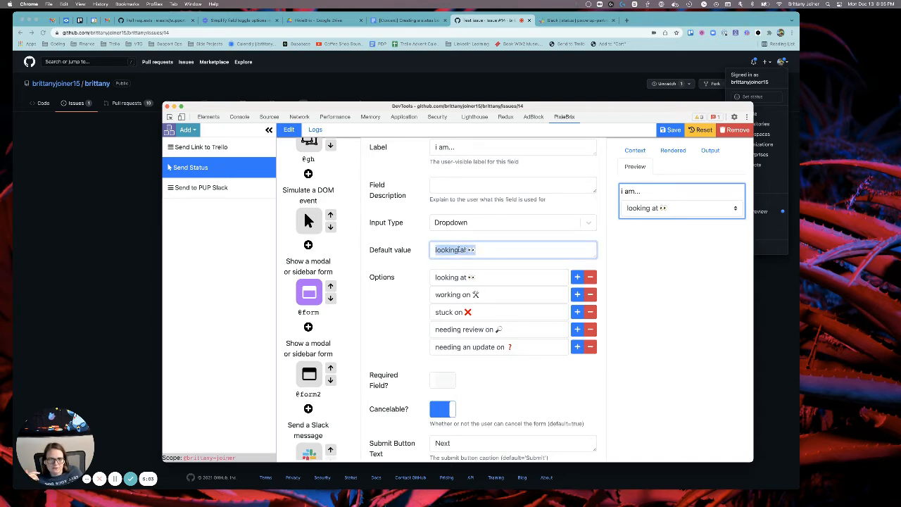
left_click_drag(491, 297, 432, 297)
key("ctrl+c")
key("BackSpace")
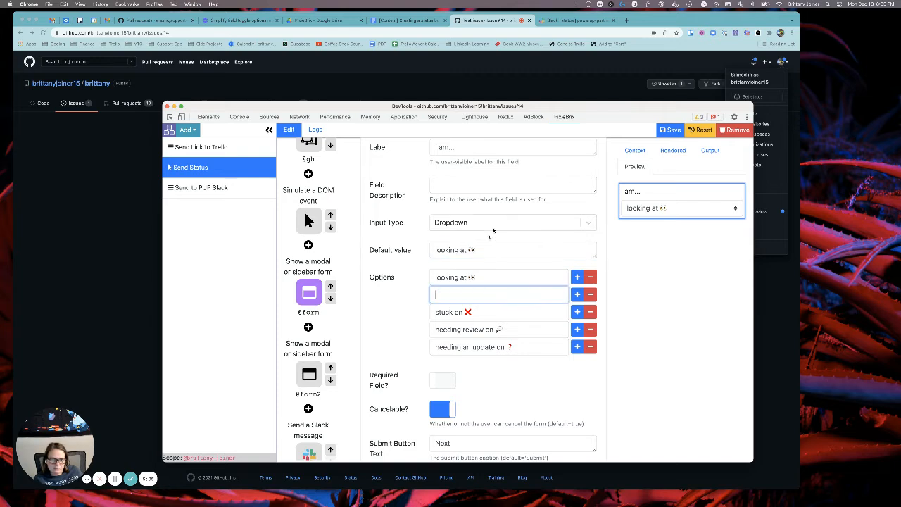
left_click(473, 250)
left_click(485, 294)
key("ctrl+v")
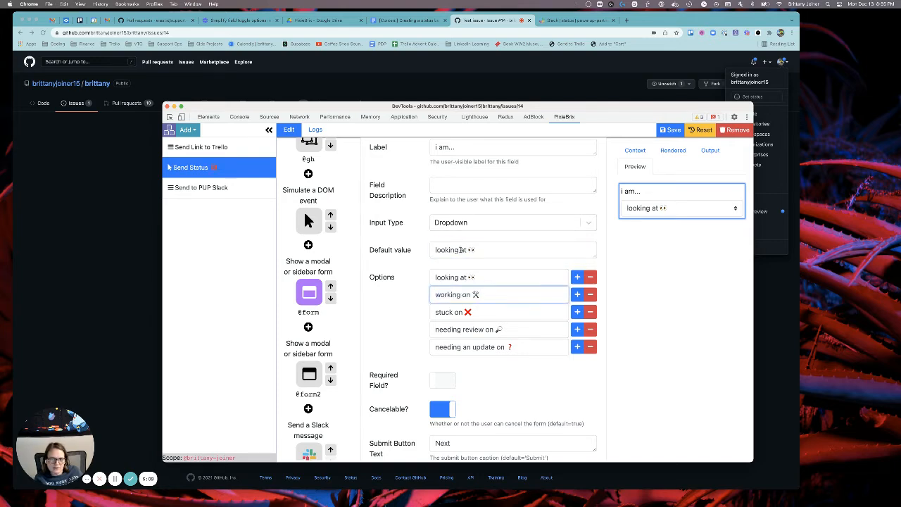
triple_click(458, 250)
key("ctrl+v")
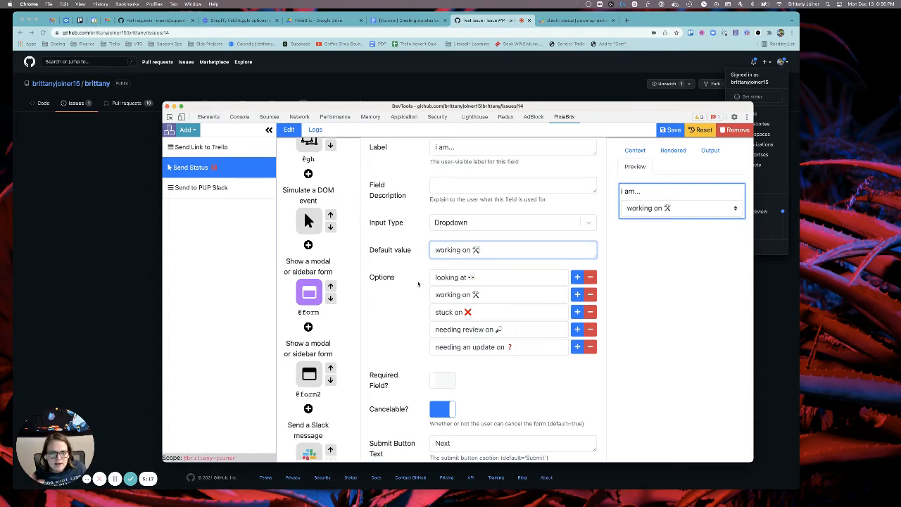
- Review the status dropdown's list of options and its required and cancelable settings
scroll(419, 285, "down", 1)
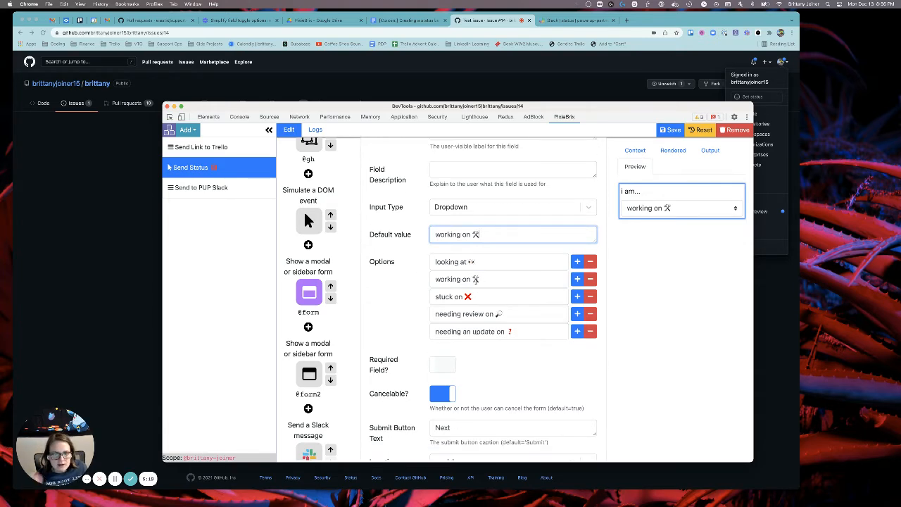
scroll(486, 276, "down", 2)
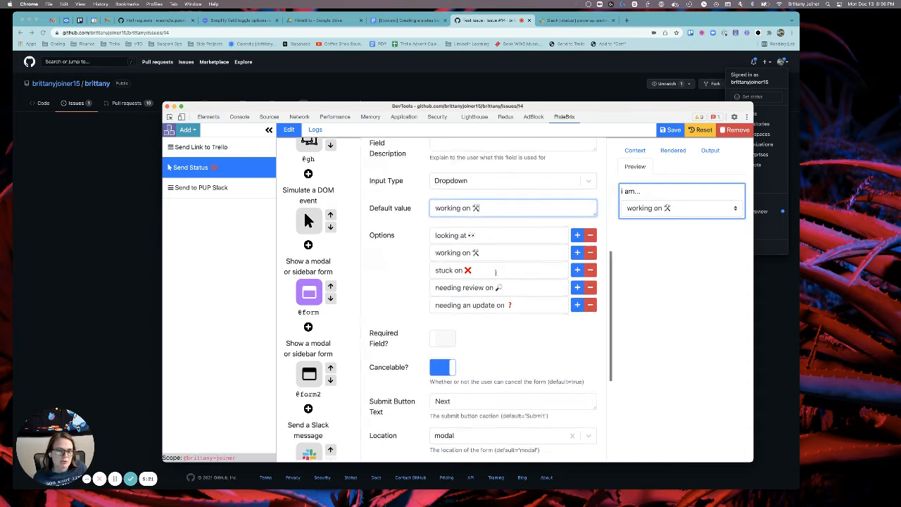
scroll(495, 272, "up", 1)
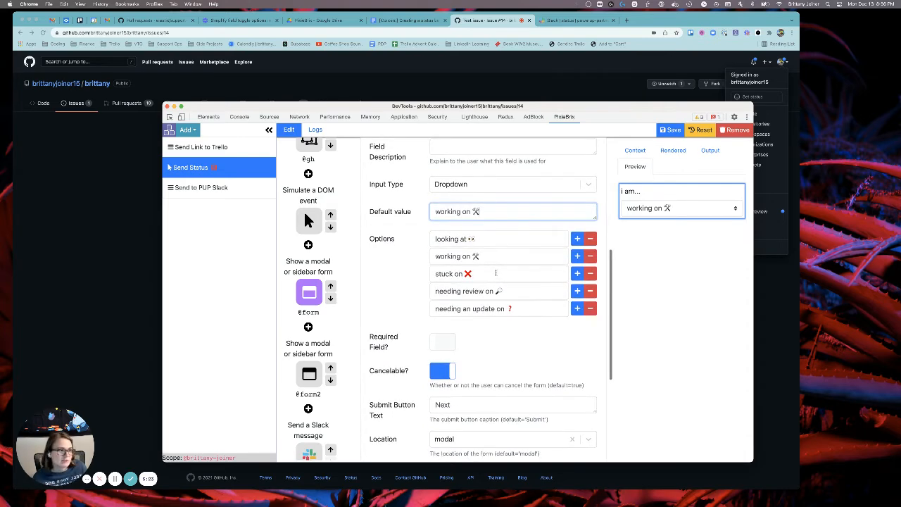
scroll(496, 272, "down", 2)
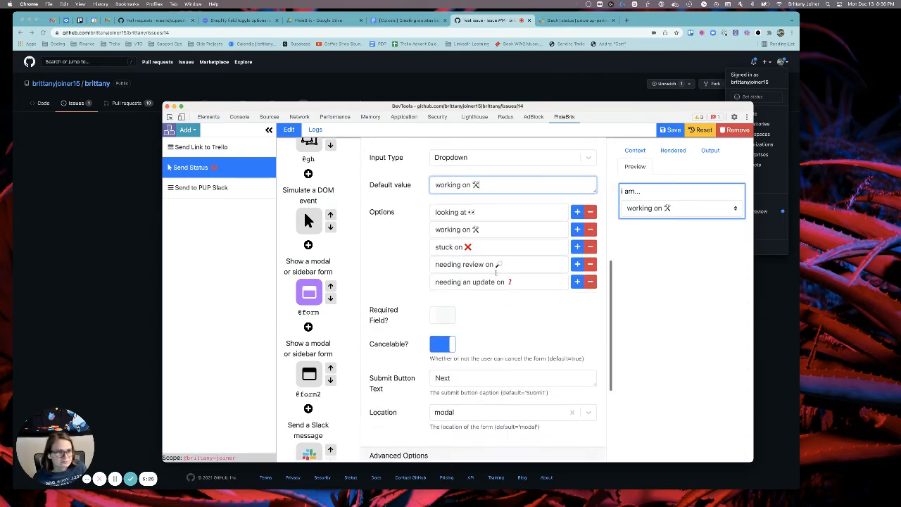
scroll(496, 272, "down", 2)
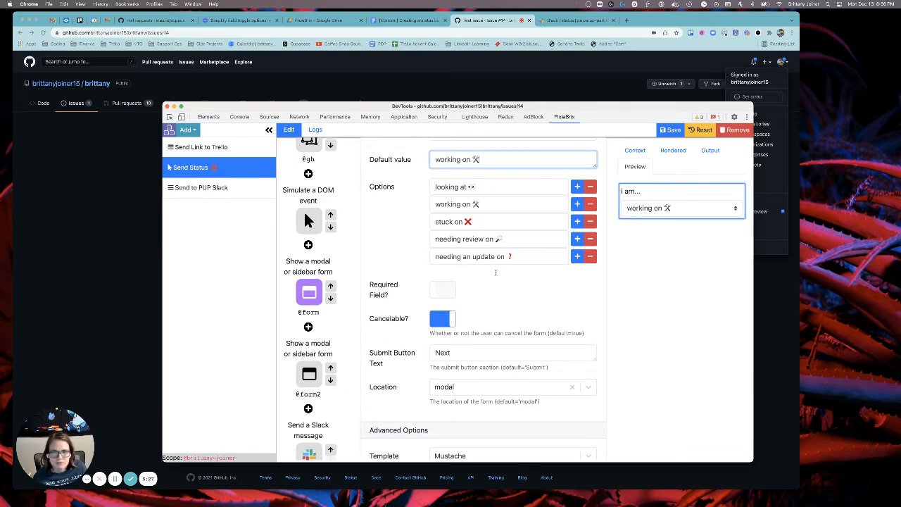
scroll(495, 272, "down", 2)
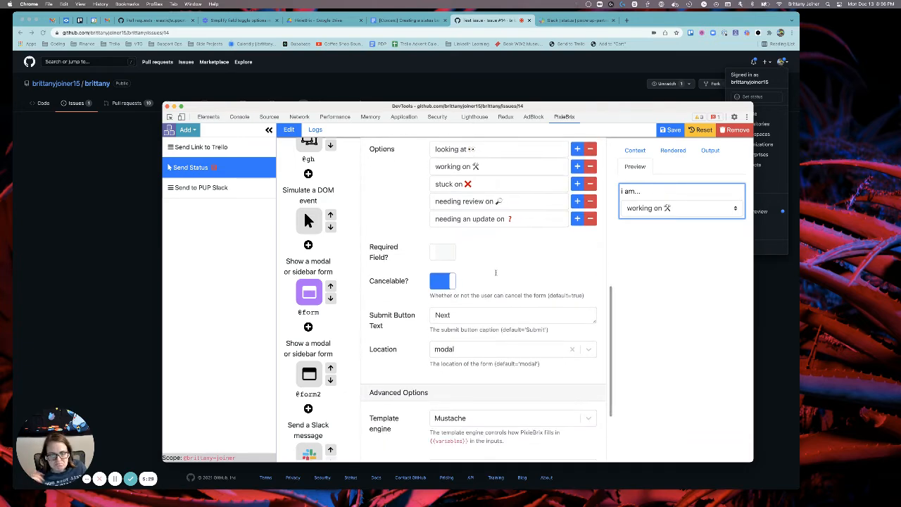
scroll(496, 272, "down", 1)
scroll(496, 272, "up", 4)
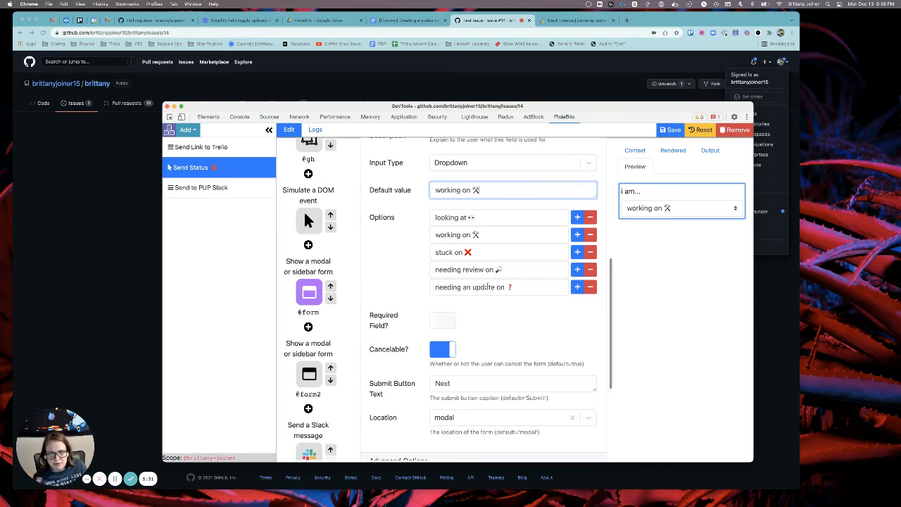
- Examine the first form's submit button text and its display location
scroll(485, 253, "down", 4)
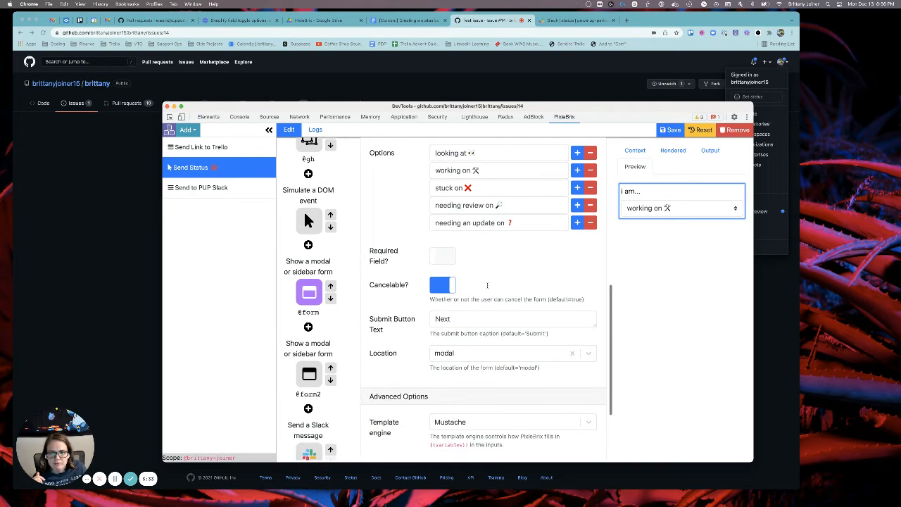
scroll(486, 285, "down", 3)
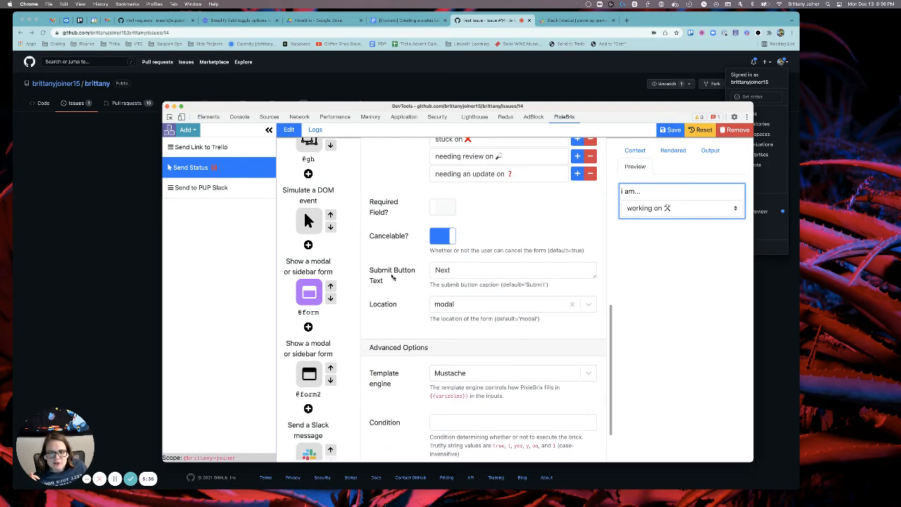
left_click_drag(384, 272, 400, 283)
left_click(444, 270)
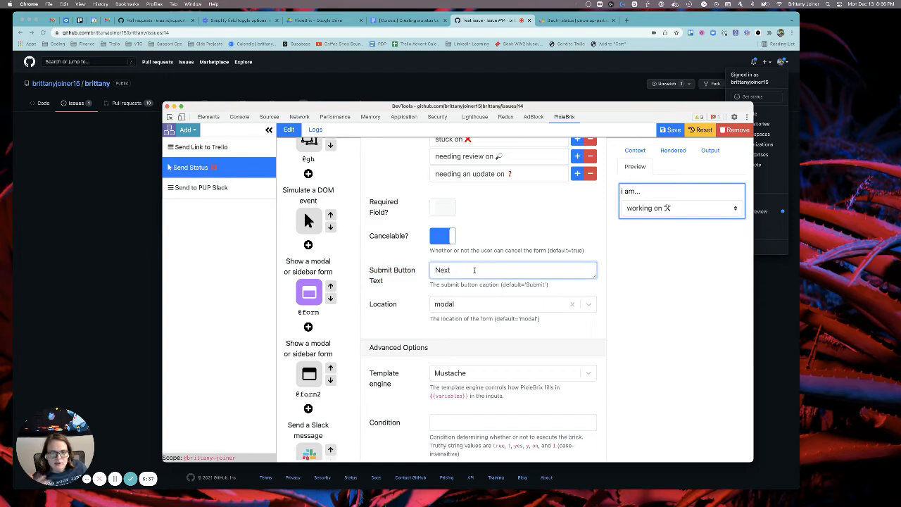
scroll(474, 270, "down", 2)
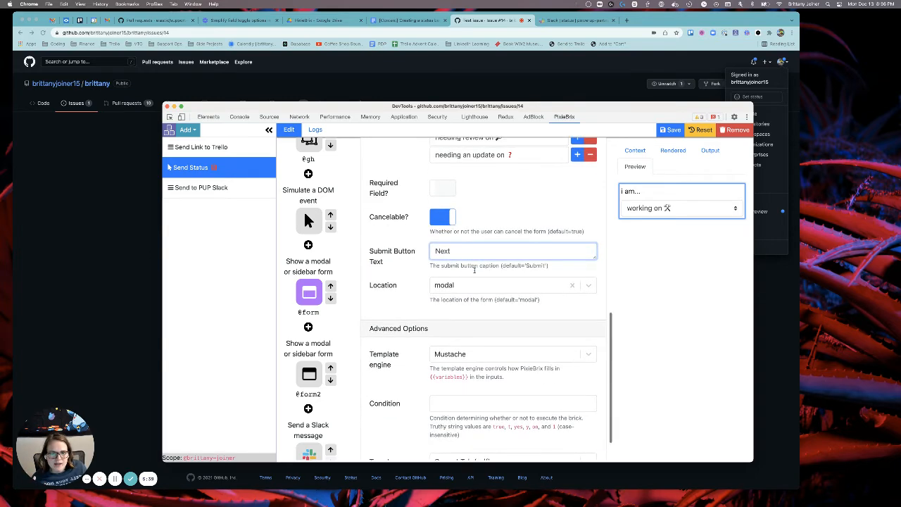
- Check the first form brick's output key form, and compare it with the second form brick's key form2
scroll(474, 270, "up", 2)
scroll(389, 296, "up", 10)
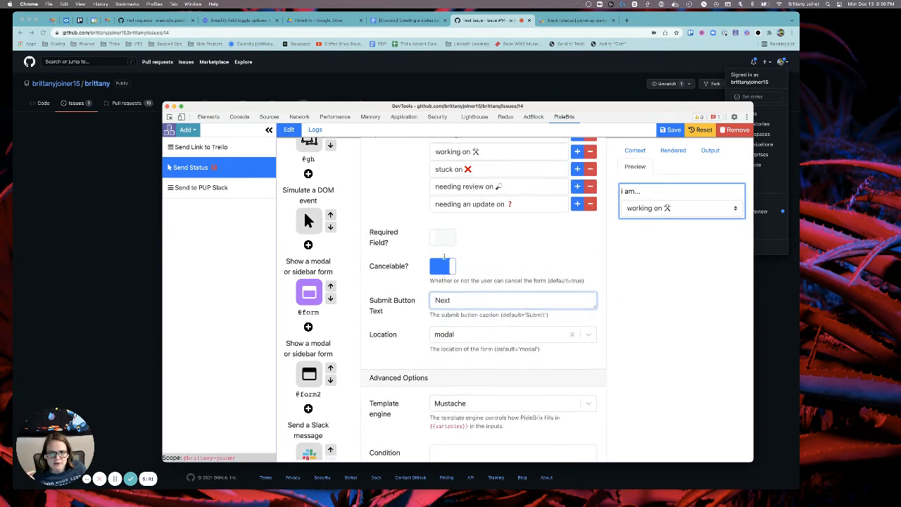
scroll(533, 162, "up", 3)
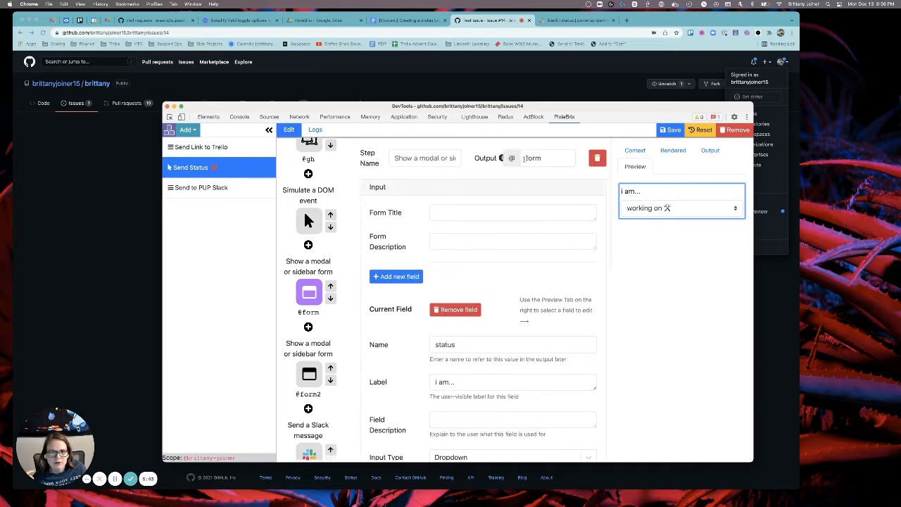
left_click(536, 158)
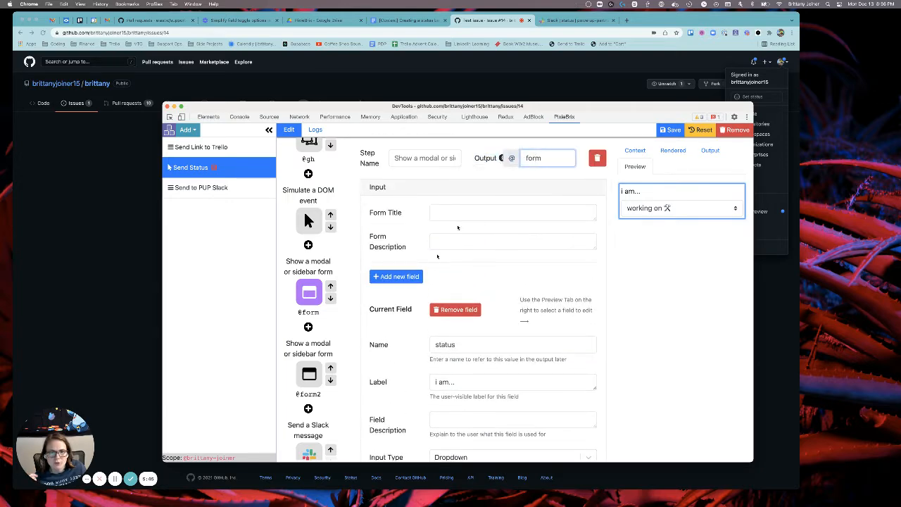
left_click(304, 393)
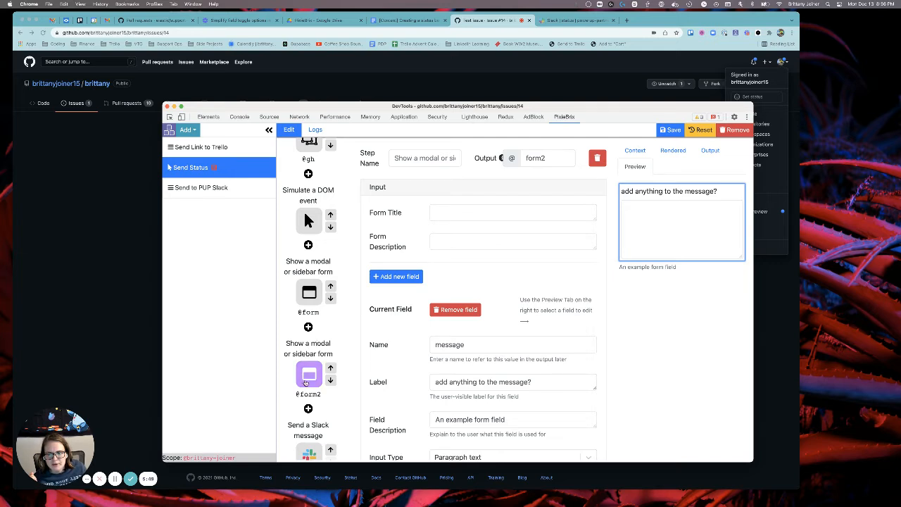
double_click(546, 159)
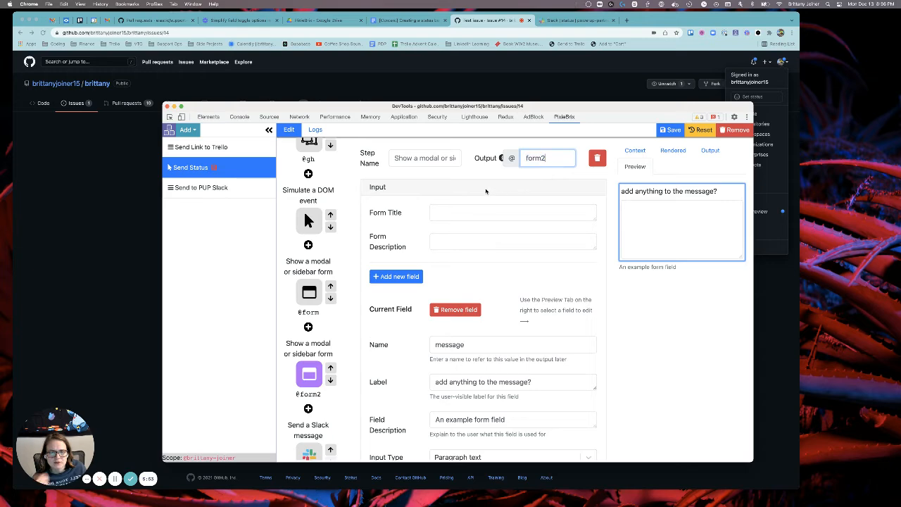
- Examine the name "message" and the label "add anything to the message?" of the second form's field
scroll(485, 191, "down", 2)
scroll(485, 191, "down", 2)
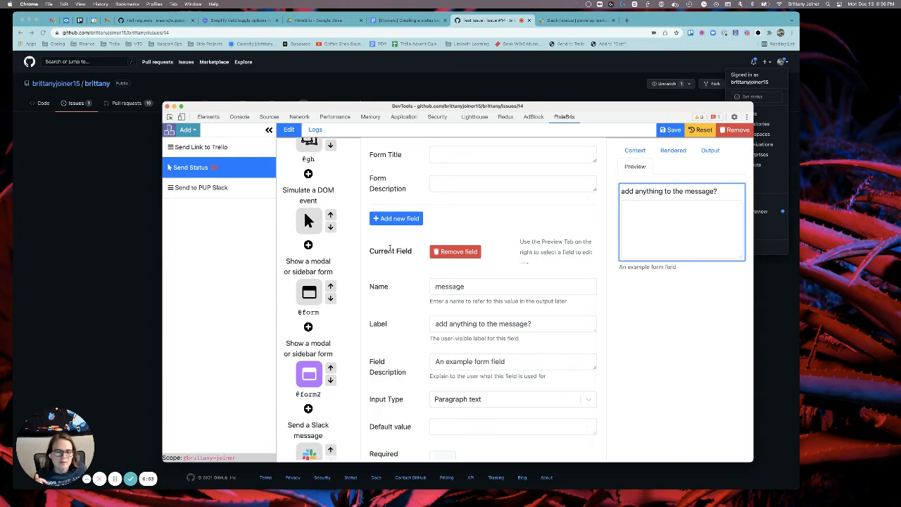
scroll(392, 259, "up", 1)
scroll(408, 253, "down", 3)
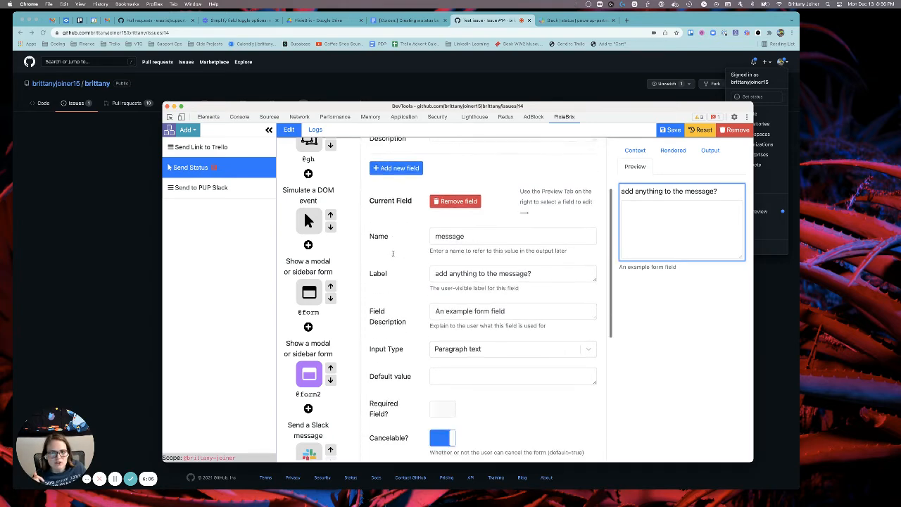
double_click(451, 232)
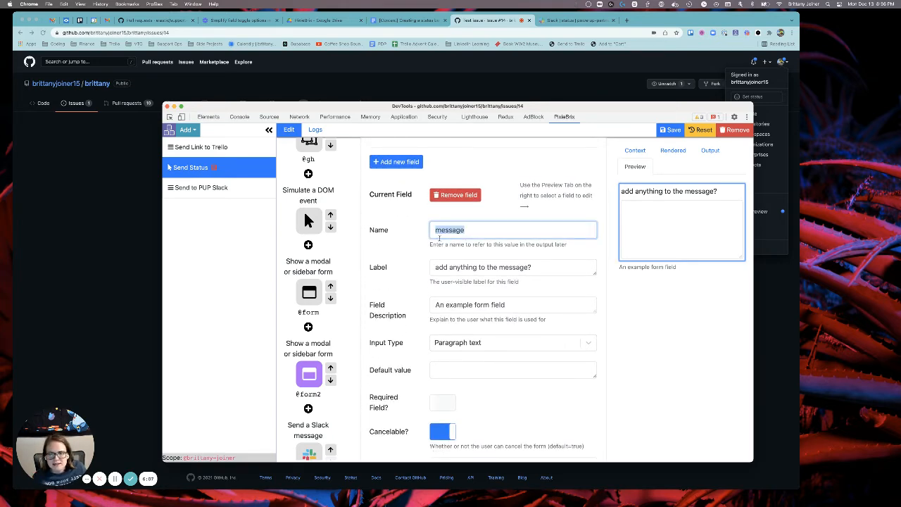
scroll(458, 259, "down", 1)
triple_click(457, 258)
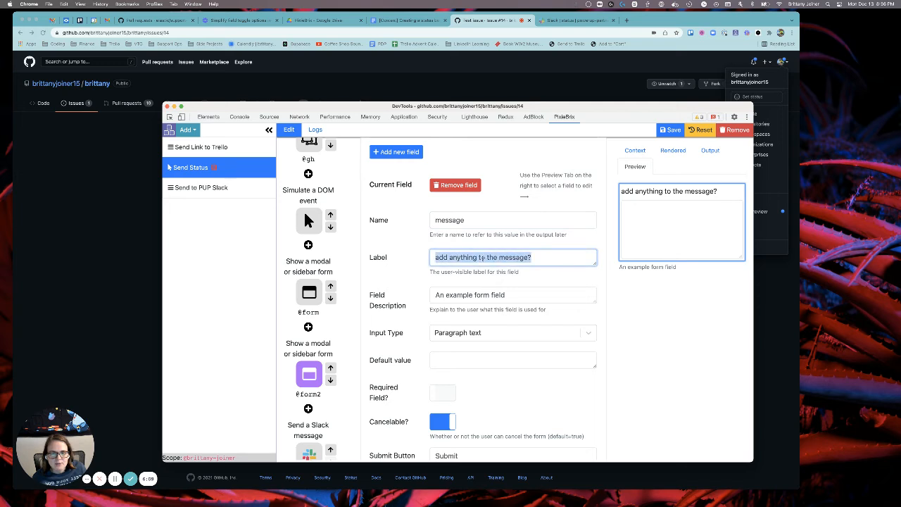
left_click_drag(475, 220, 402, 221)
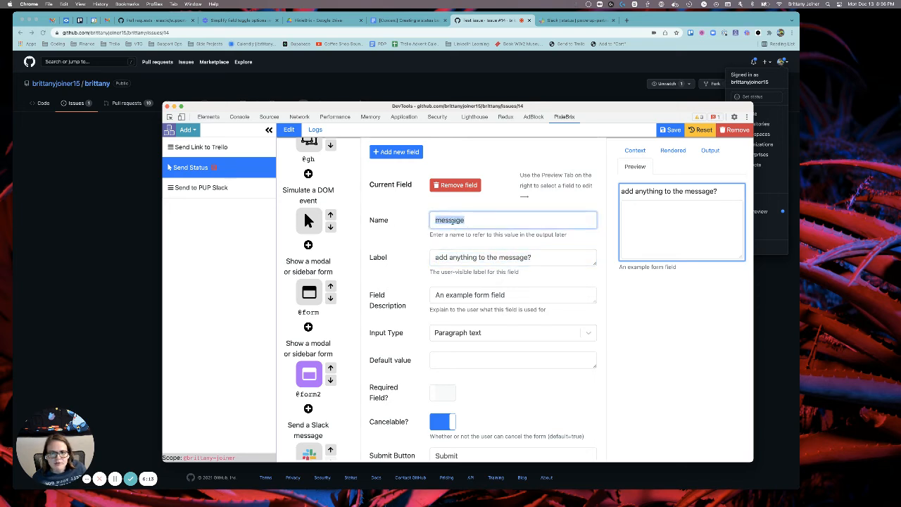
triple_click(518, 258)
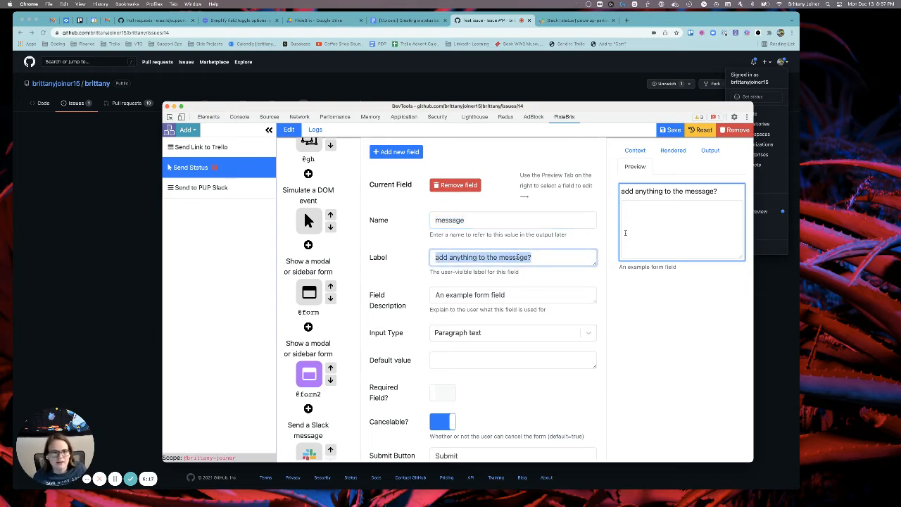
- Compare the message field's label in the form preview with its internal name, and examine its field description
triple_click(684, 192)
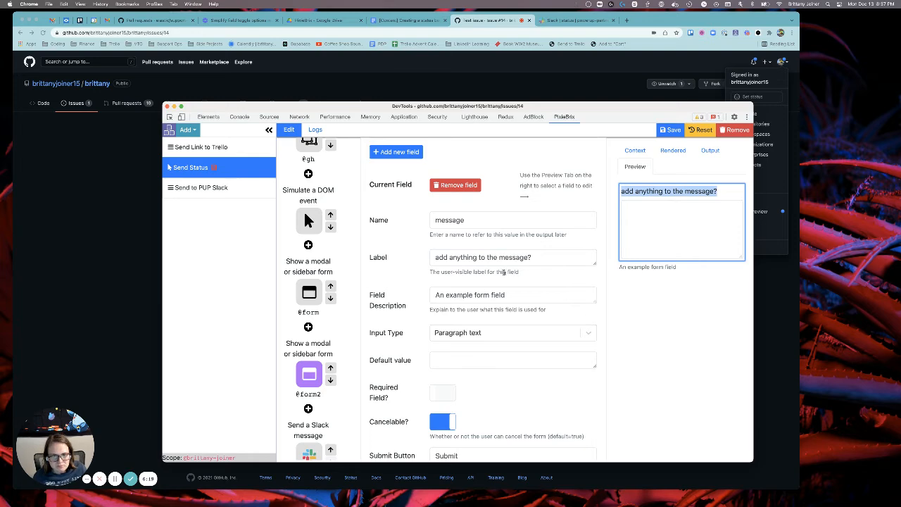
double_click(457, 221)
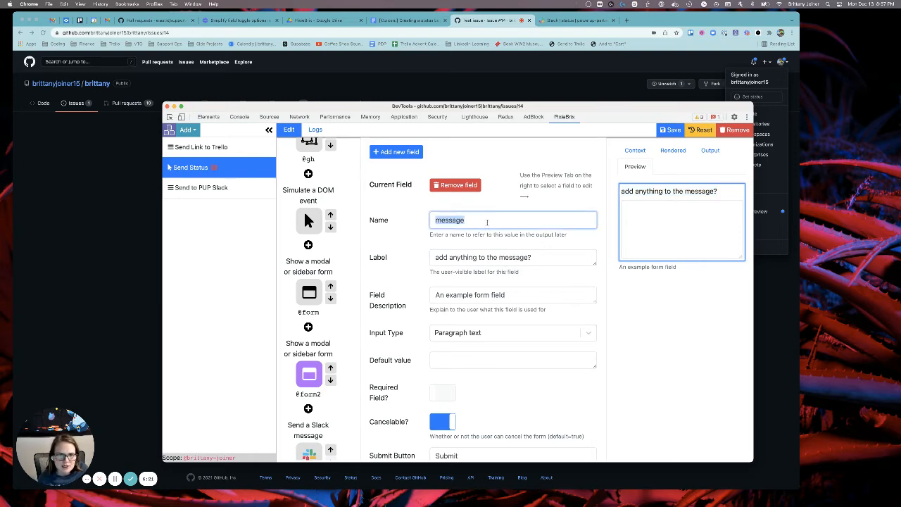
left_click(485, 223)
triple_click(516, 257)
left_click(518, 257)
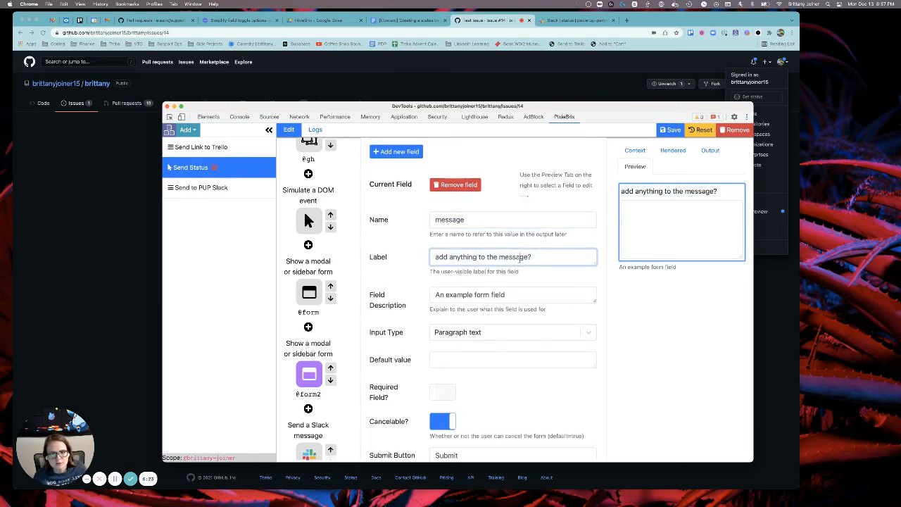
scroll(519, 259, "down", 2)
key("Tab")
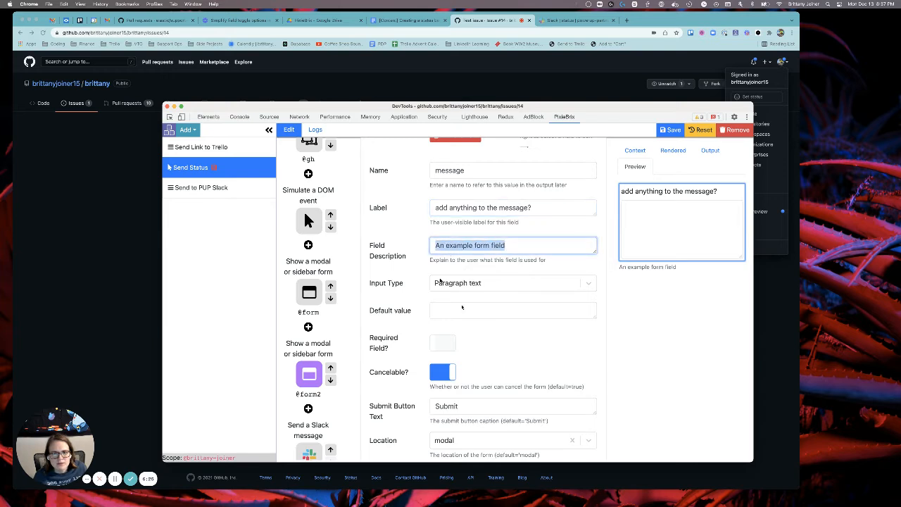
- Clear the field description of the second form's message field and check the available input types, keeping Paragraph text
key("BackSpace")
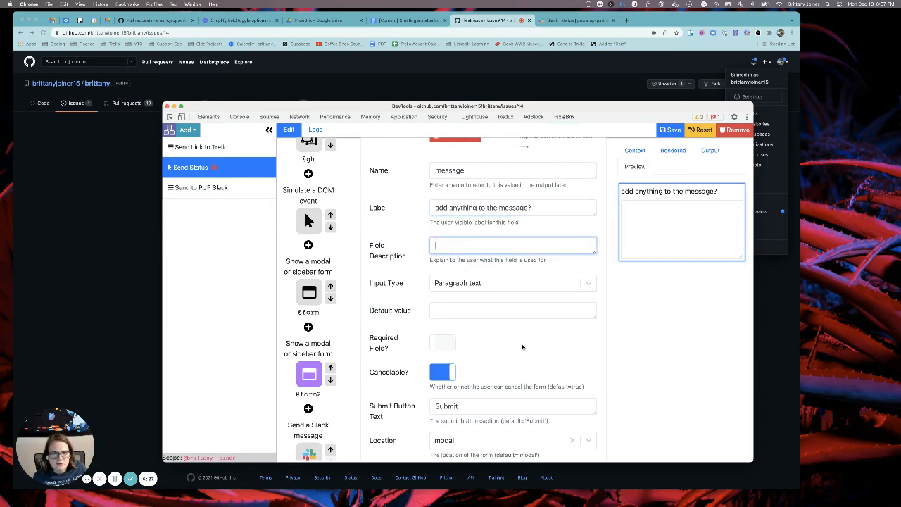
left_click(523, 346)
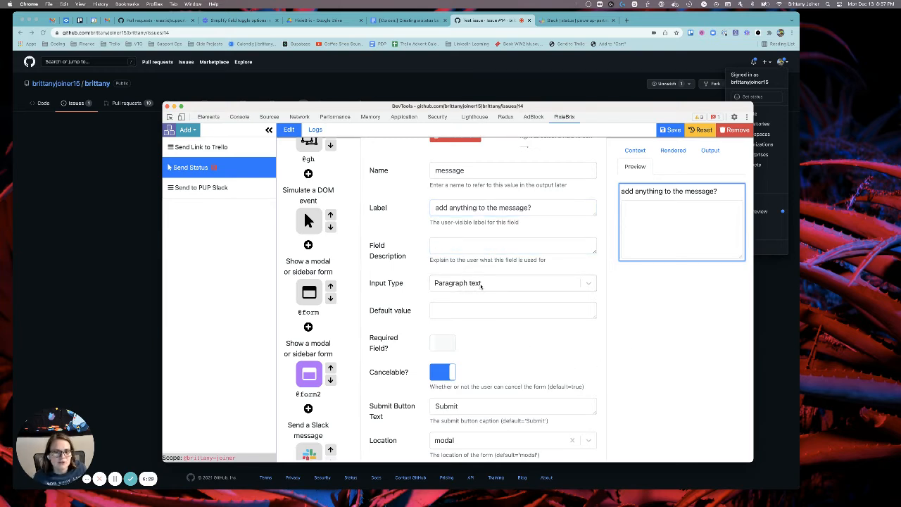
left_click(476, 285)
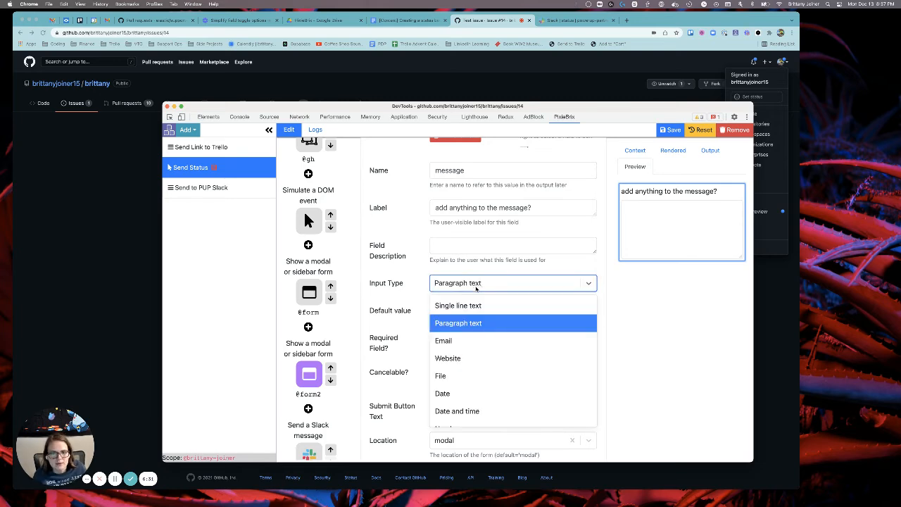
left_click(476, 286)
- Examine the second form's required, cancelable, submit button text and location settings, along with its advanced options
scroll(522, 309, "down", 3)
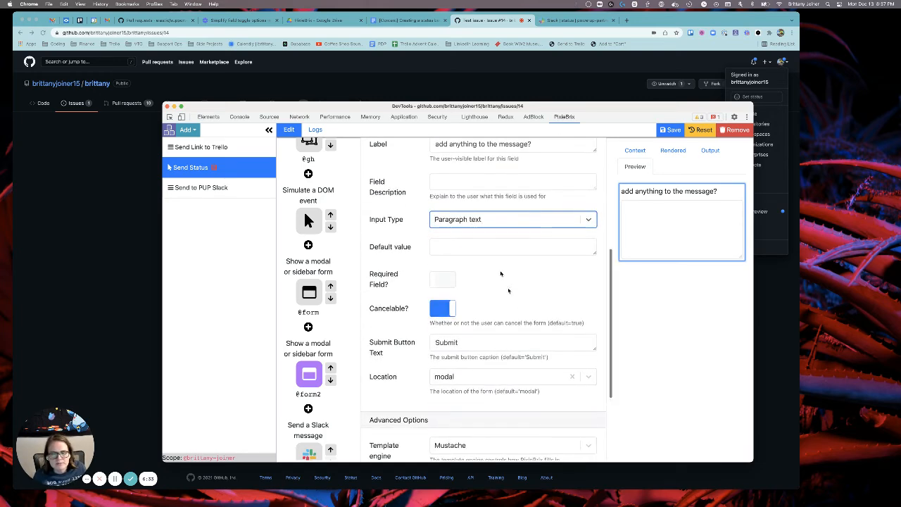
scroll(494, 272, "down", 1)
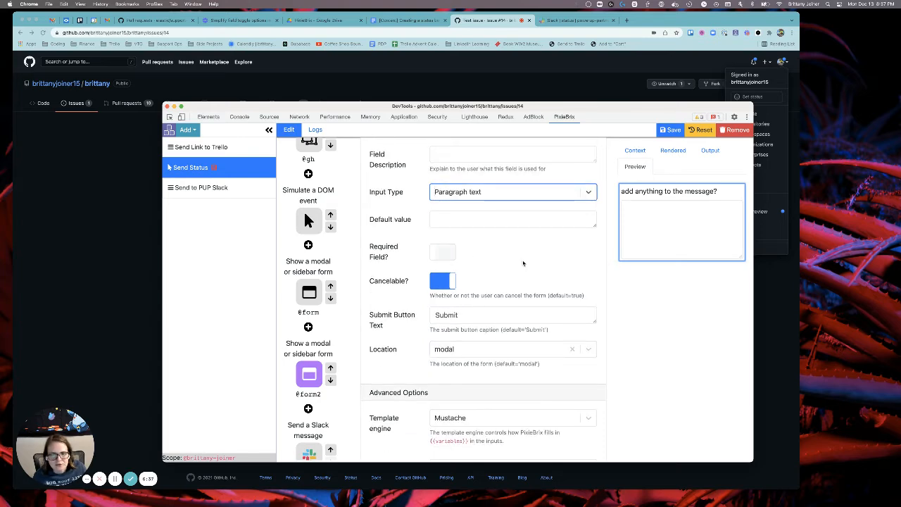
scroll(524, 264, "down", 2)
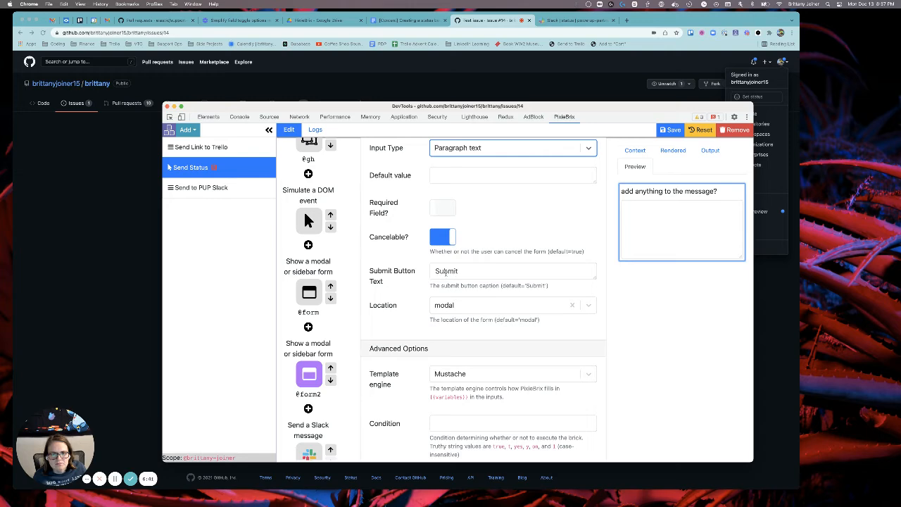
scroll(457, 271, "down", 2)
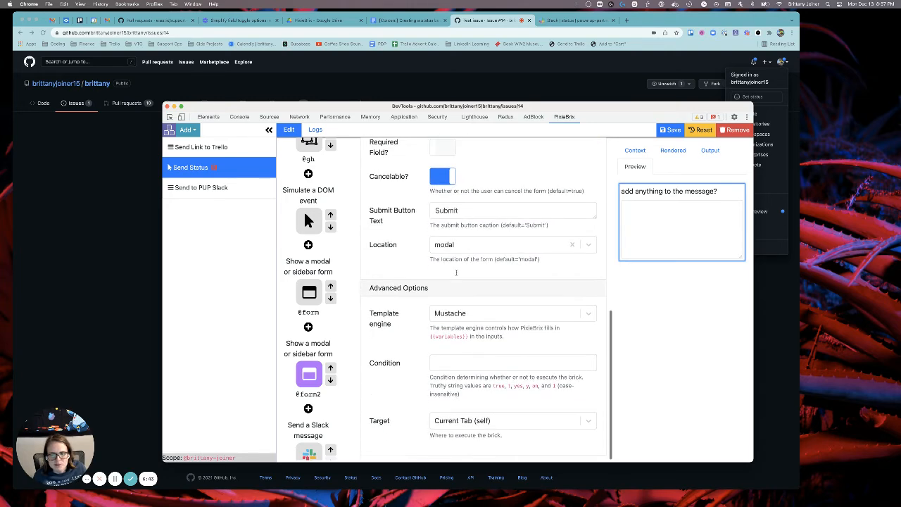
scroll(307, 352, "down", 3)
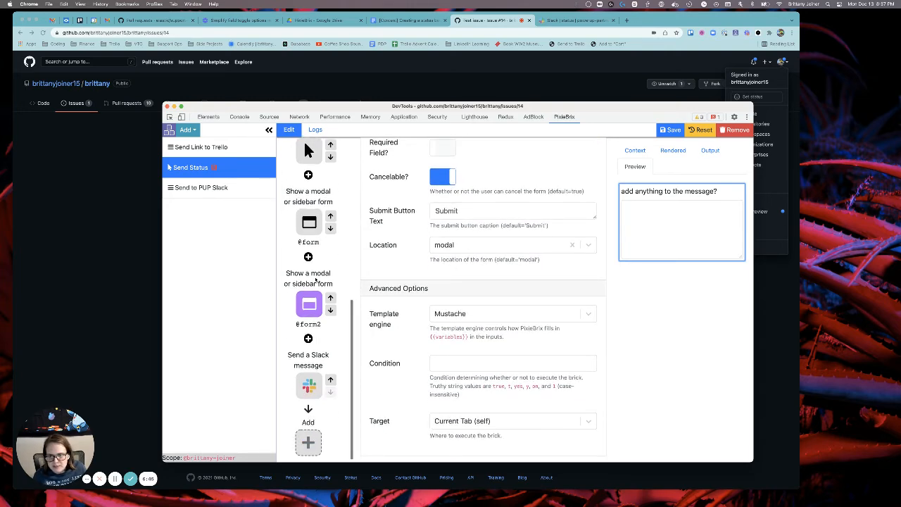
- Open the Send a Slack message brick's configuration and examine the template in its text field
left_click(307, 390)
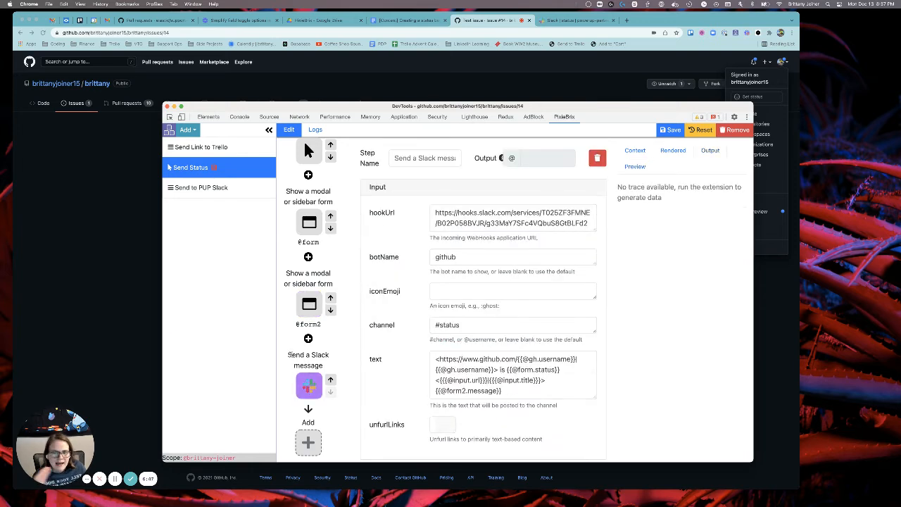
left_click_drag(289, 354, 307, 365)
left_click(365, 321)
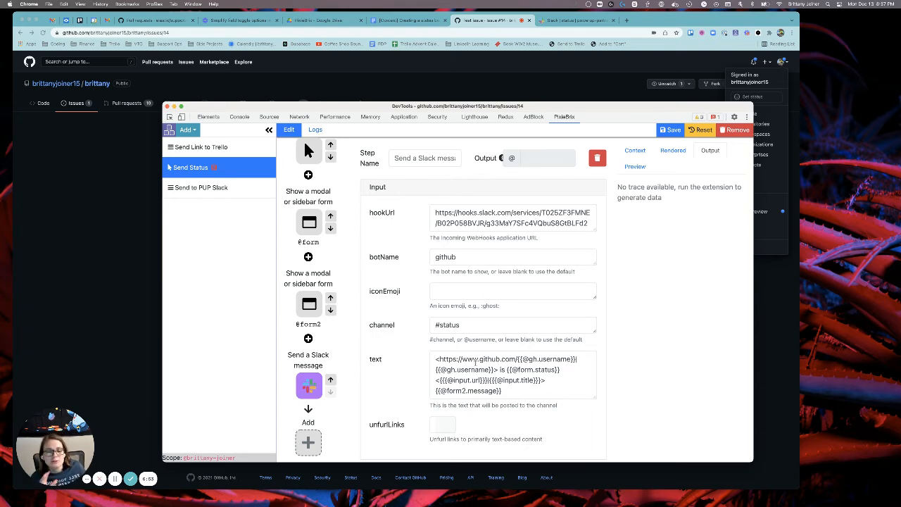
triple_click(473, 370)
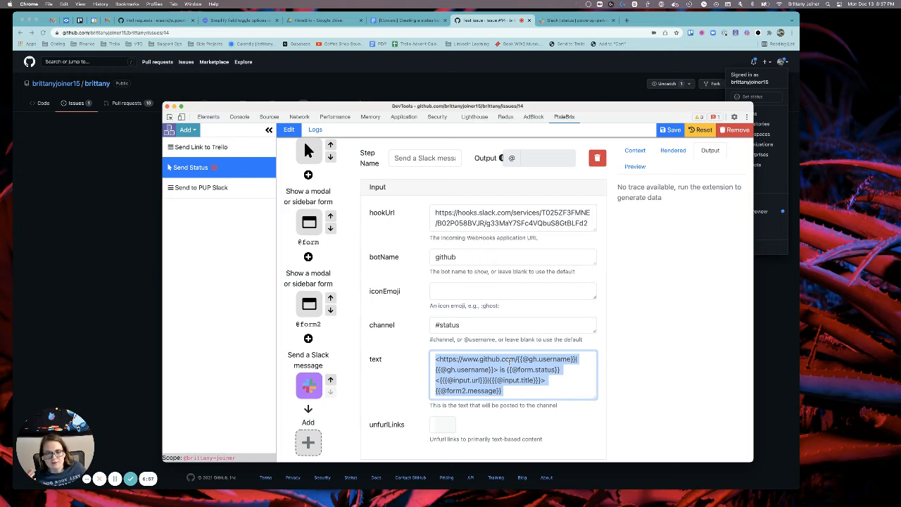
left_click(493, 360)
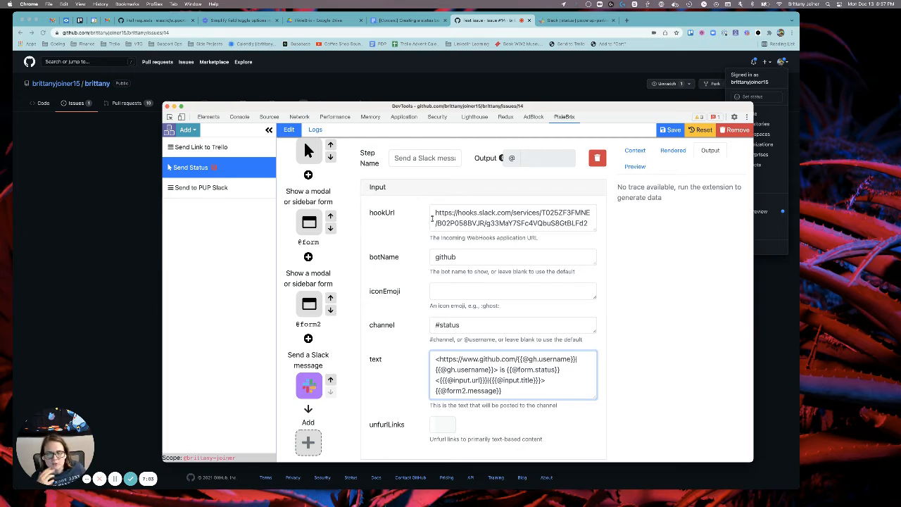
- Examine the Slack message brick's hookUrl field, and open the Installed Apps management page in Slack's app directory
left_click_drag(435, 212, 497, 219)
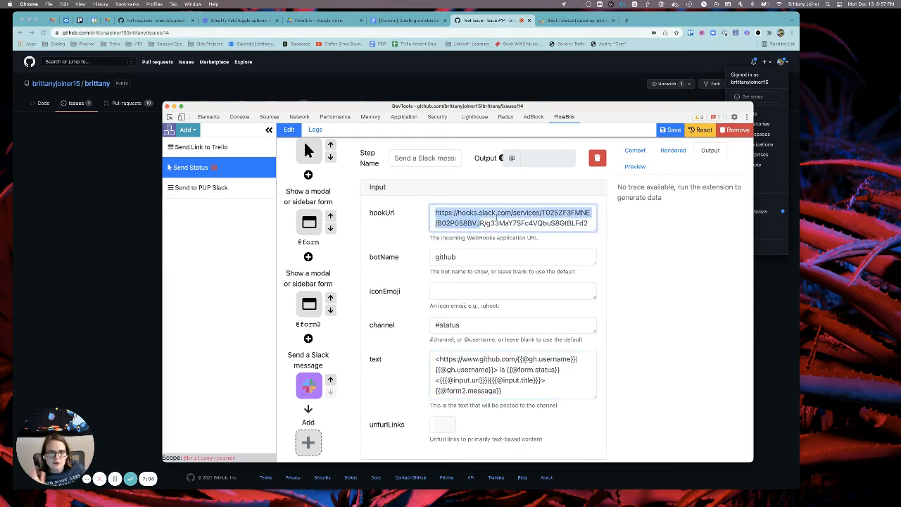
left_click(435, 212)
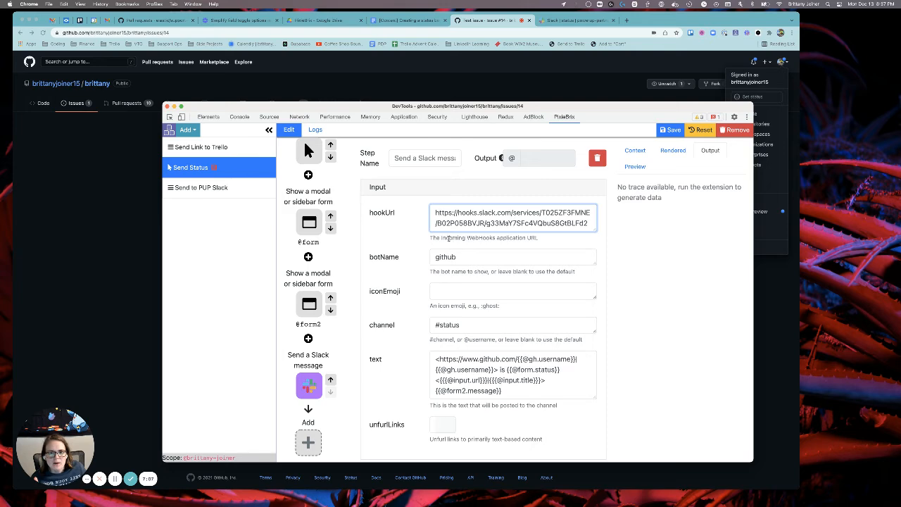
key("ctrl+Tab")
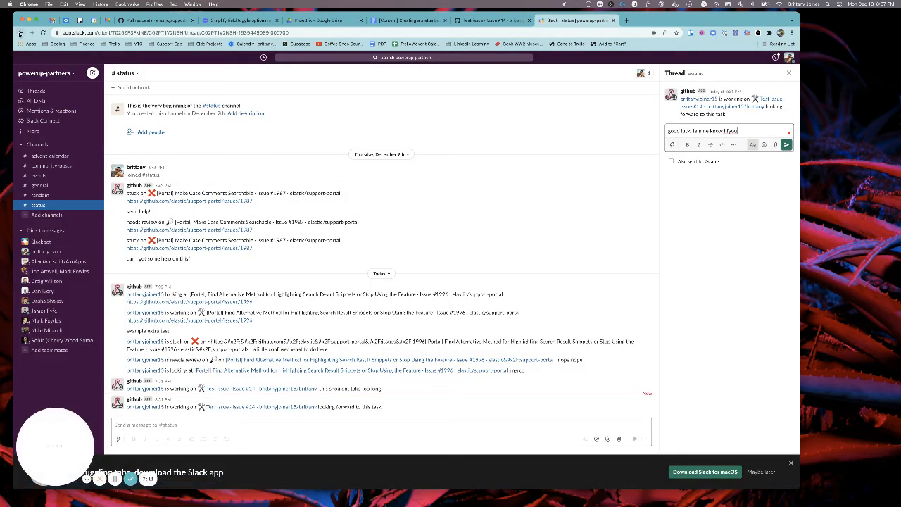
left_click(19, 33)
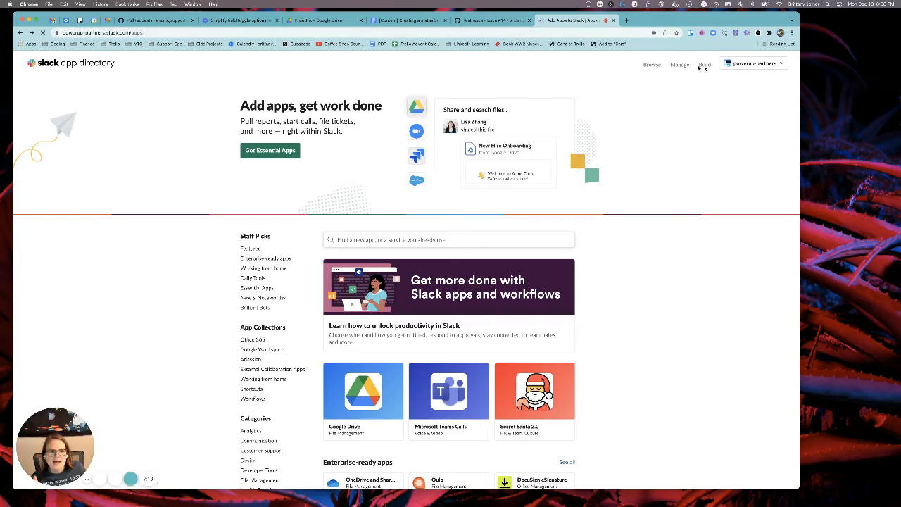
left_click(679, 64)
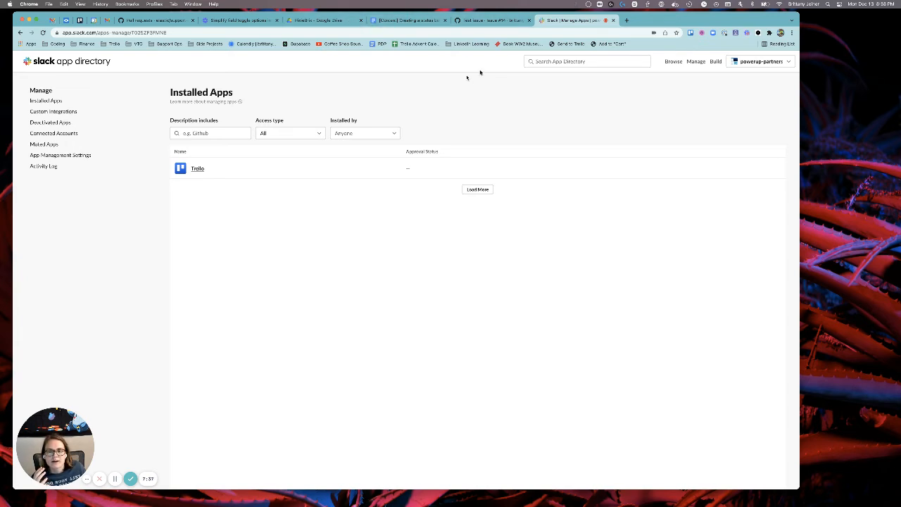
- Return to the GitHub test issue and bring the PixieBrix editor back up at the Slack message brick's hookUrl field
left_click(491, 23)
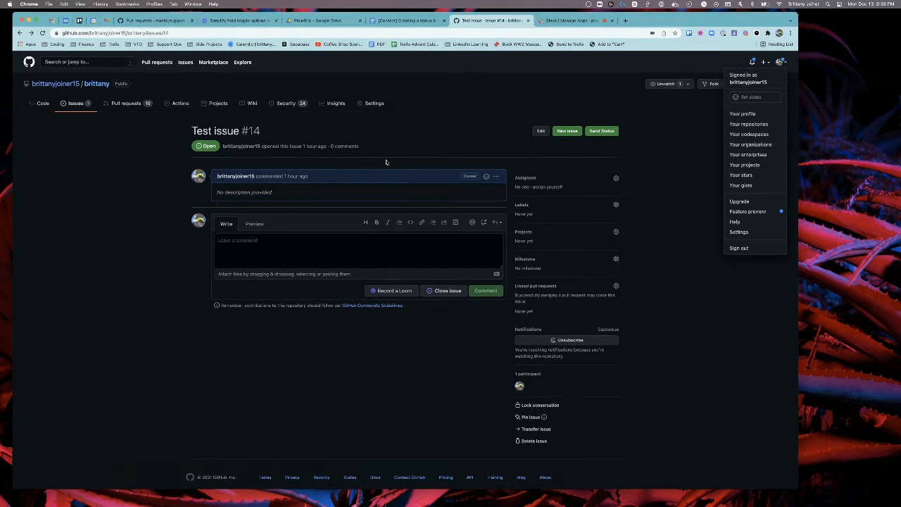
key("ctrl+Up")
left_click(569, 285)
left_click(484, 221)
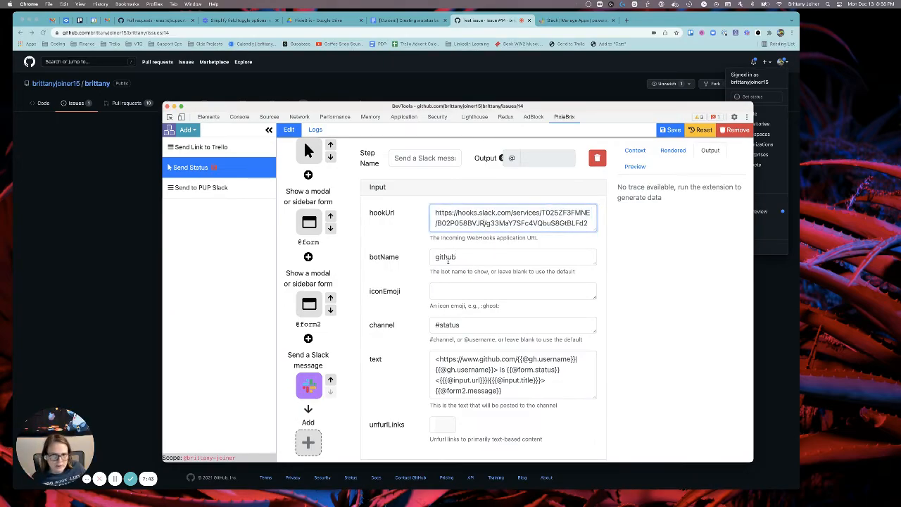
- Examine the Slack message brick's bot name github and its target channel #status
scroll(436, 257, "down", 2)
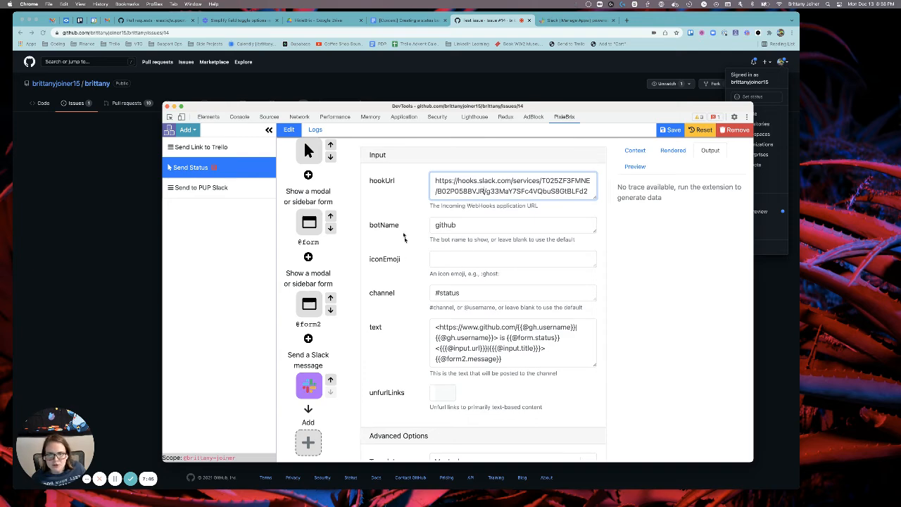
scroll(422, 233, "down", 2)
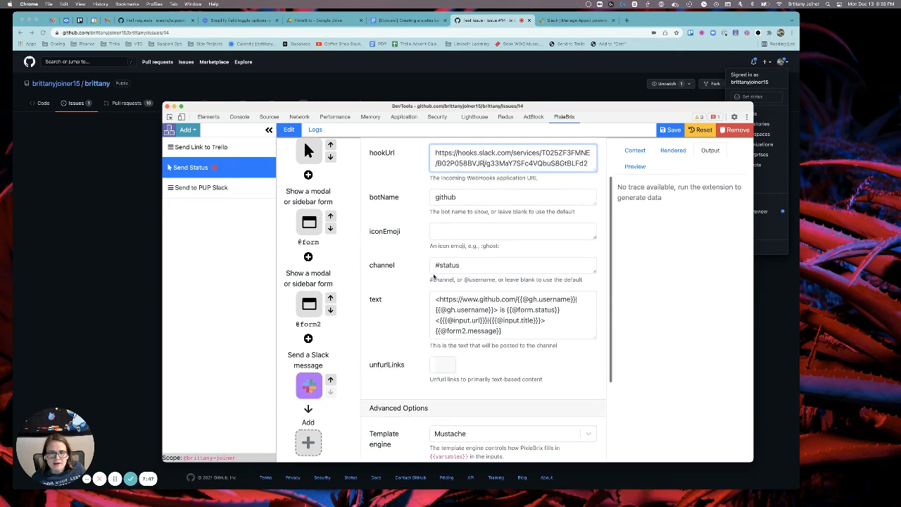
double_click(381, 265)
left_click(474, 266)
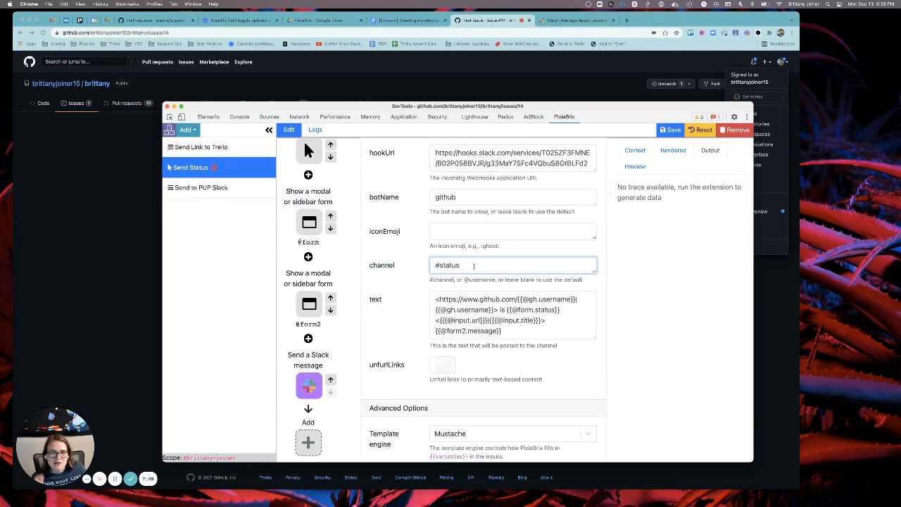
scroll(472, 262, "down", 1)
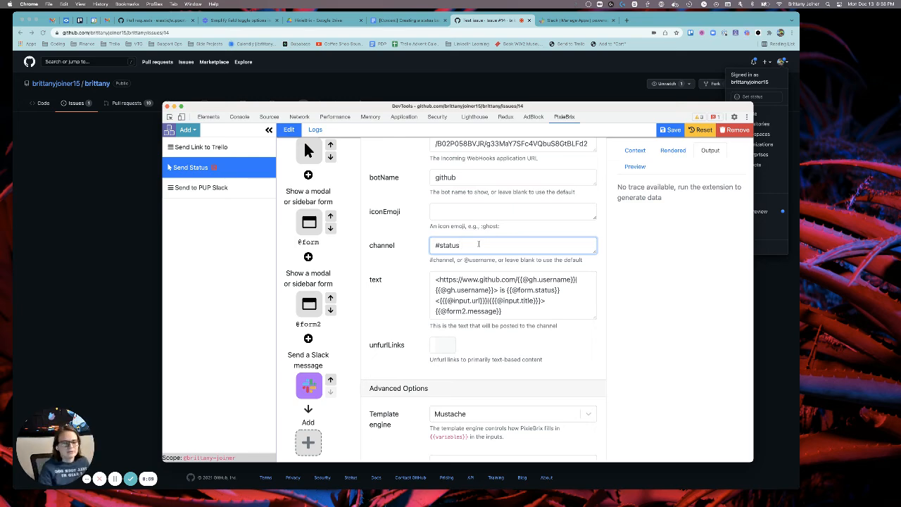
scroll(477, 243, "down", 1)
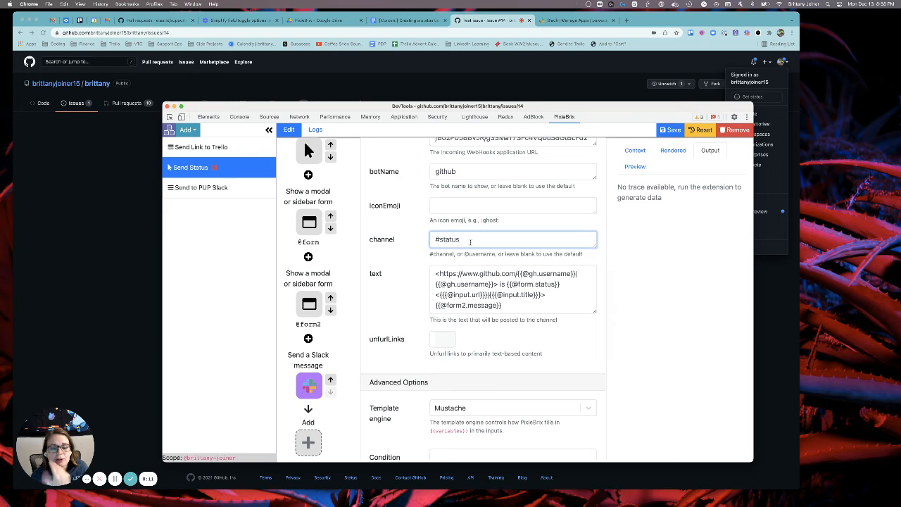
- Add the example link format <URL|text> three lines below the existing template in the Slack message's text field
left_click_drag(437, 273, 541, 311)
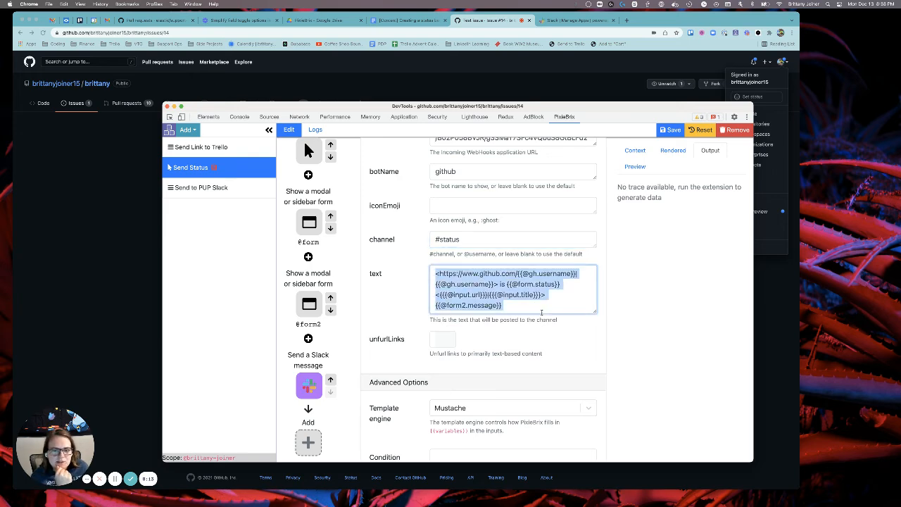
left_click(522, 293)
scroll(522, 292, "down", 1)
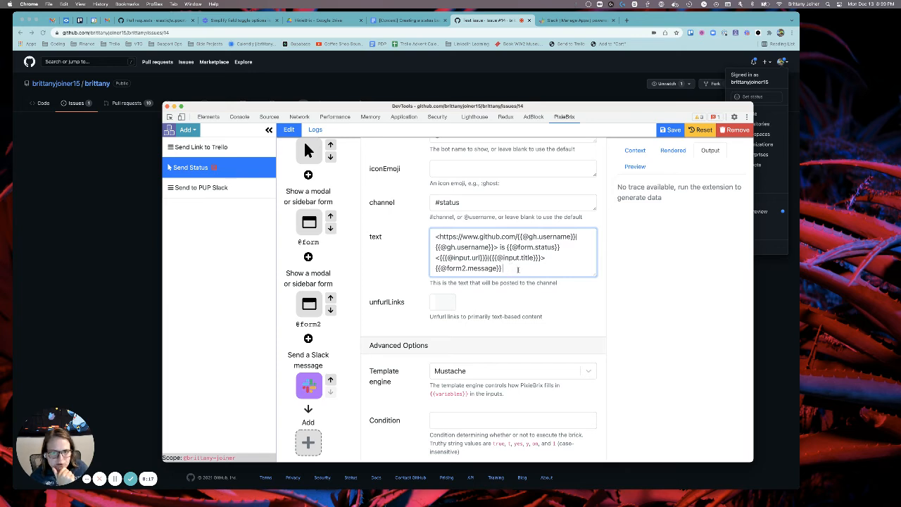
key("Return")
key("Return")
key("Return")
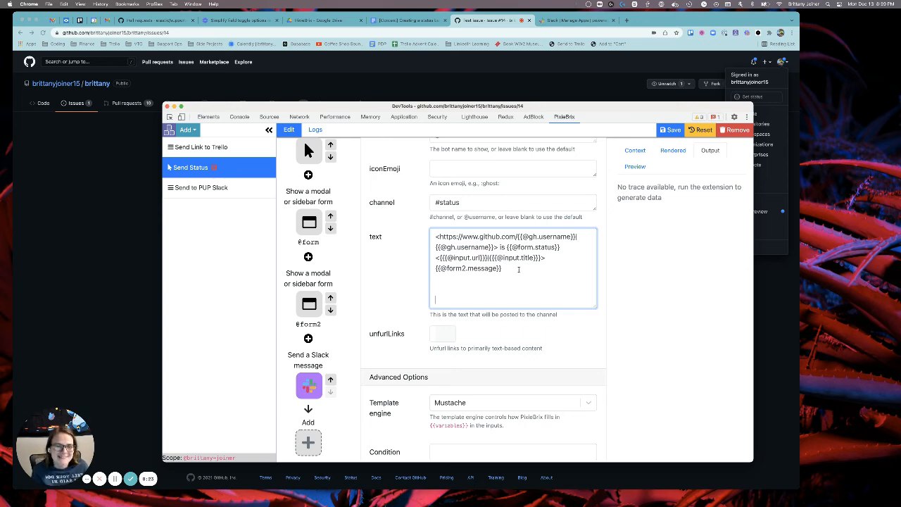
type("<")
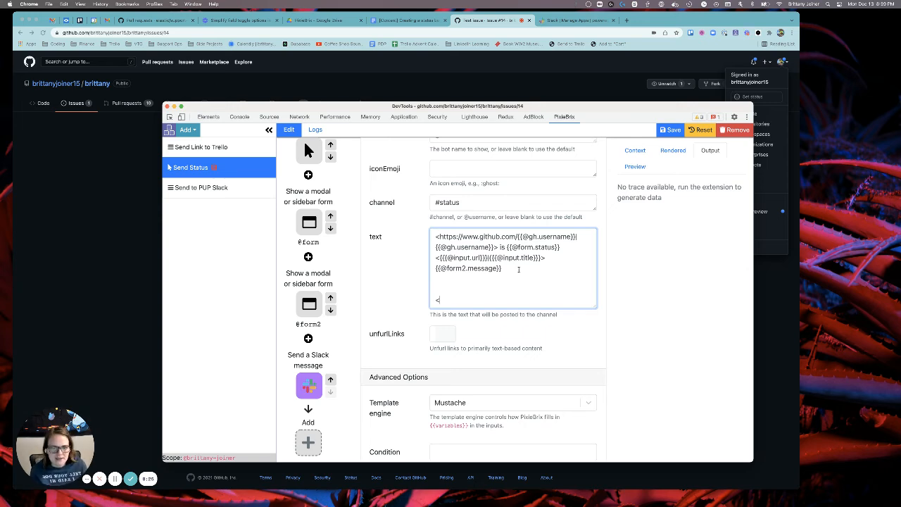
type("URL")
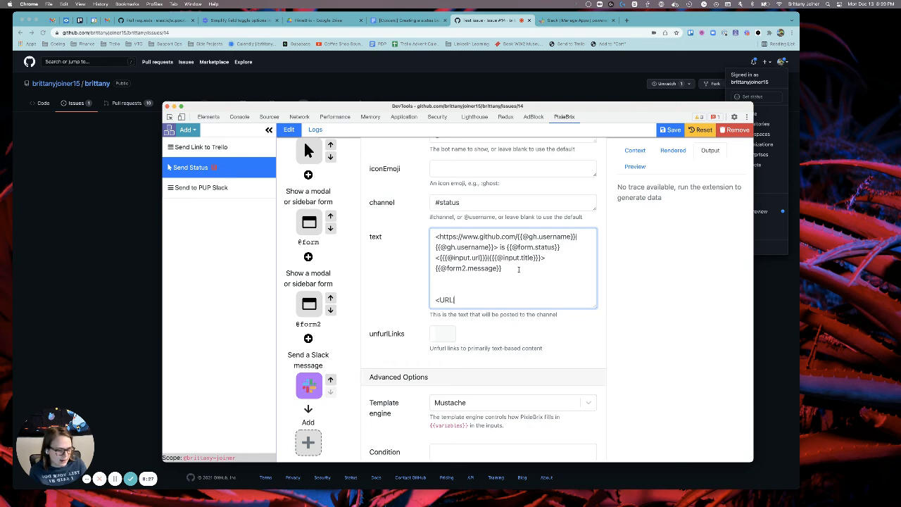
type("|text>")
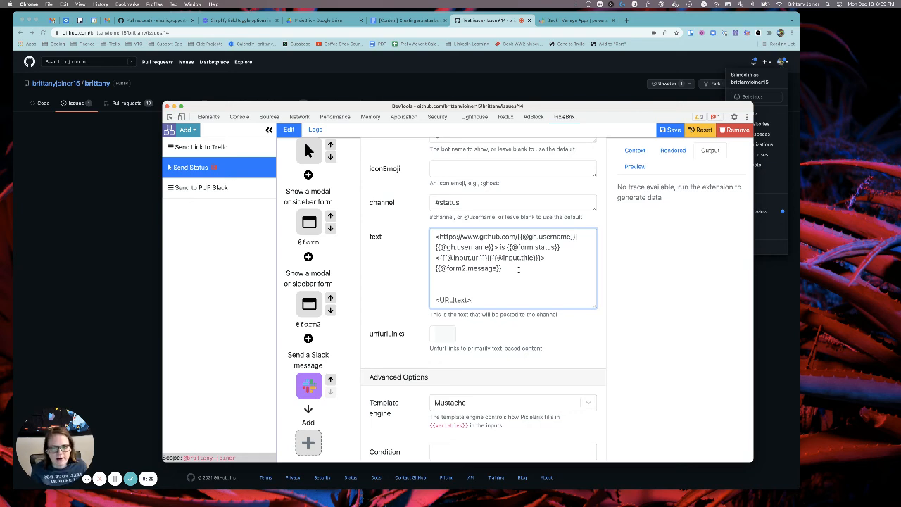
left_click_drag(439, 237, 518, 237)
left_click(519, 237)
type("/")
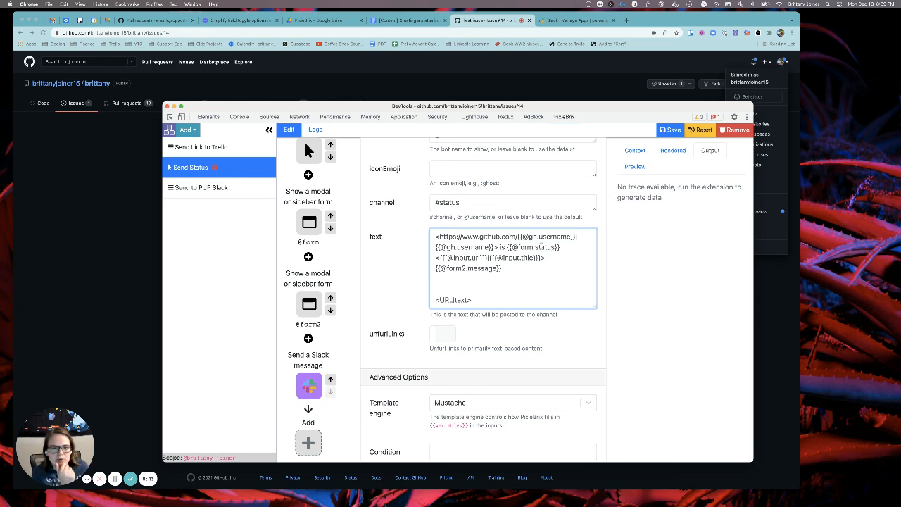
double_click(540, 247)
left_click_drag(507, 247, 564, 248)
left_click(511, 247)
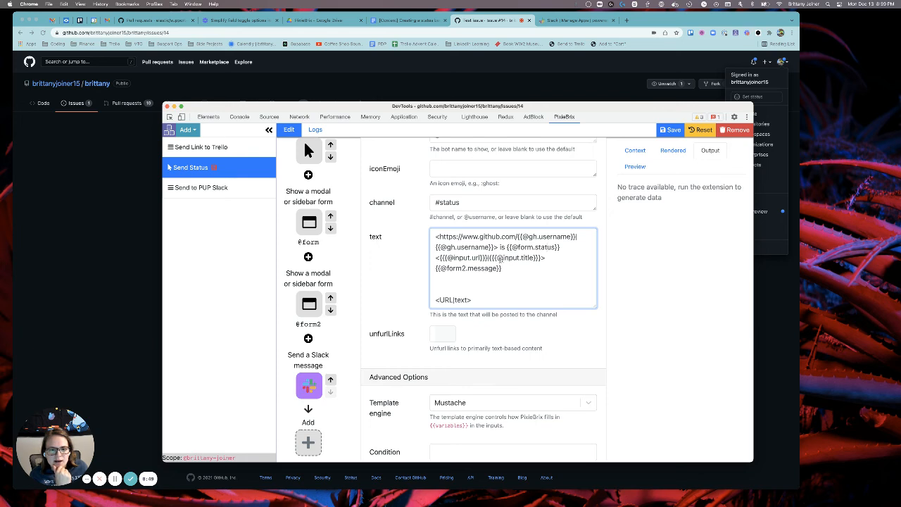
left_click_drag(436, 259, 504, 266)
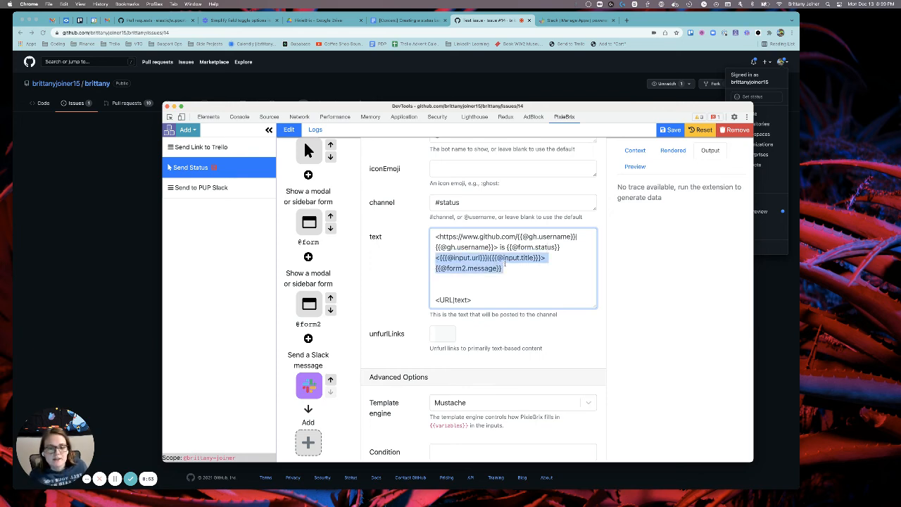
double_click(461, 258)
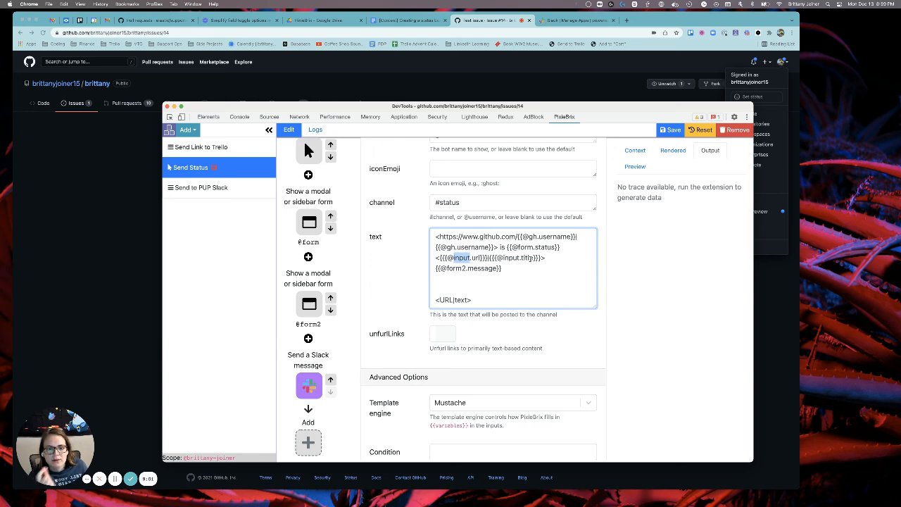
scroll(341, 218, "up", 3)
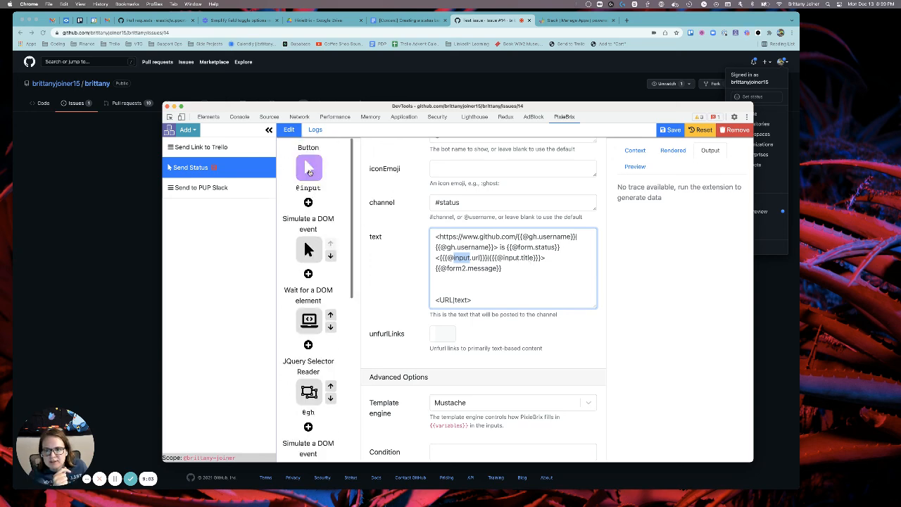
left_click(308, 169)
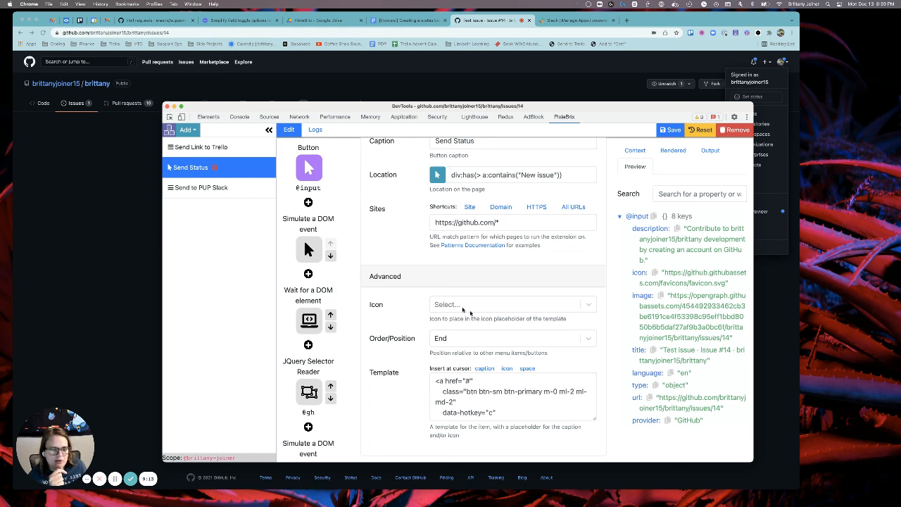
- Reopen the Slack message brick and remove the example <URL|text> and the extra blank lines from the end of its text template
scroll(308, 317, "down", 5)
left_click(308, 386)
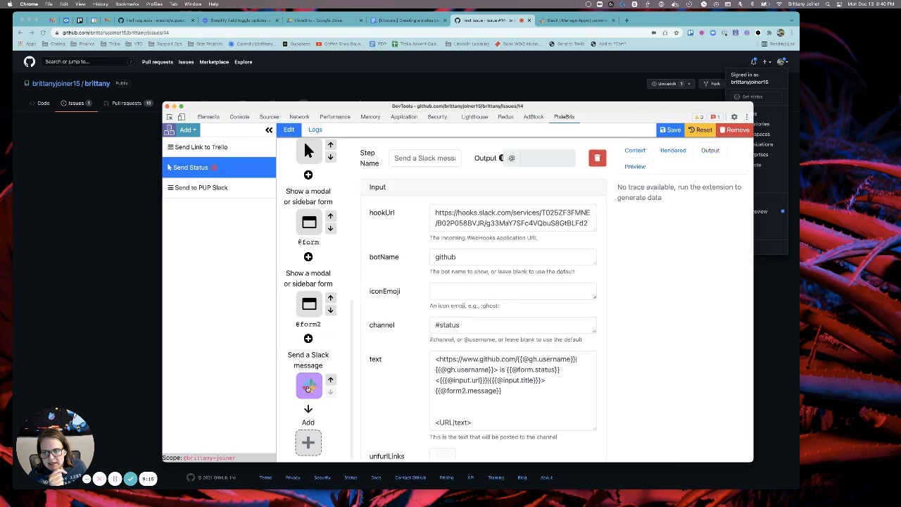
scroll(469, 343, "down", 2)
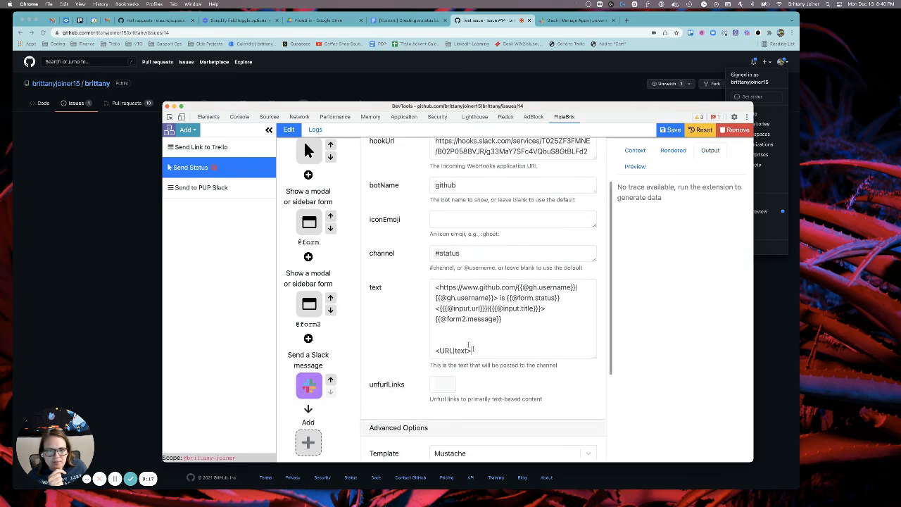
left_click_drag(473, 350, 451, 326)
key("BackSpace")
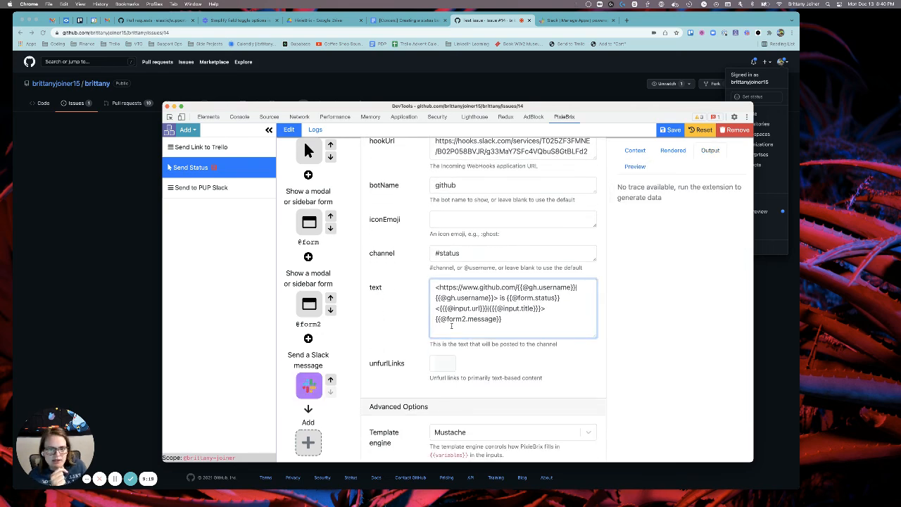
left_click_drag(510, 319, 433, 319)
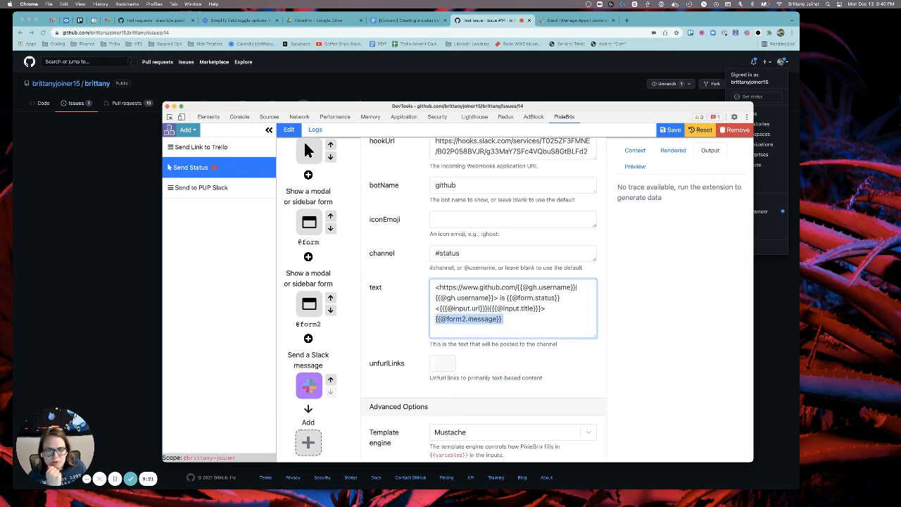
left_click(468, 319)
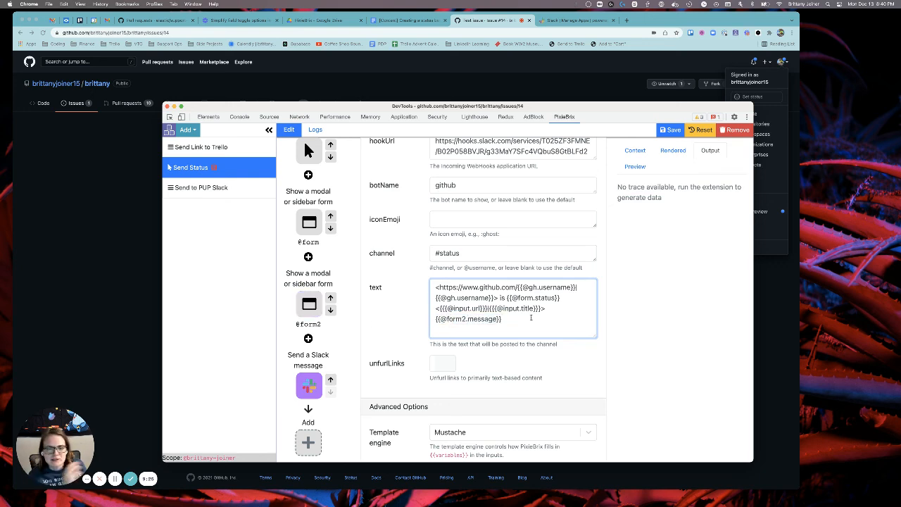
scroll(485, 319, "down", 3)
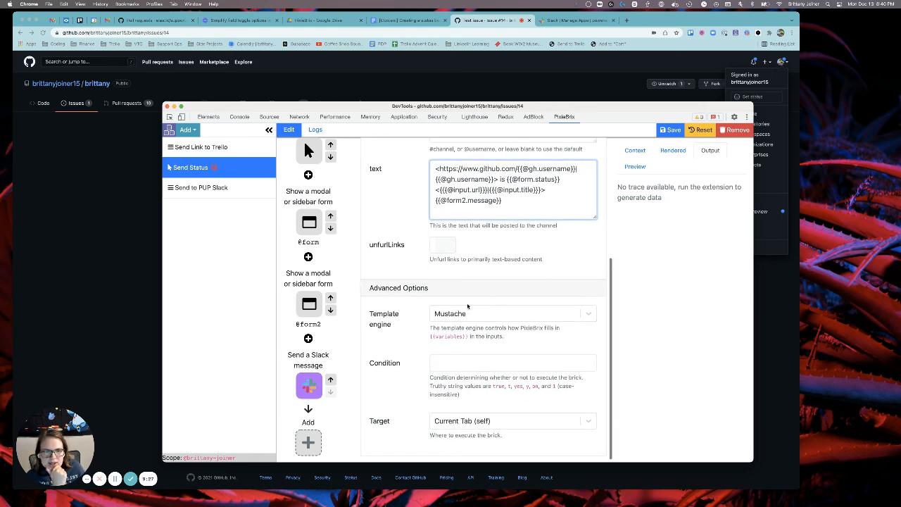
- Save the changes to the Send Status extension
left_click(670, 131)
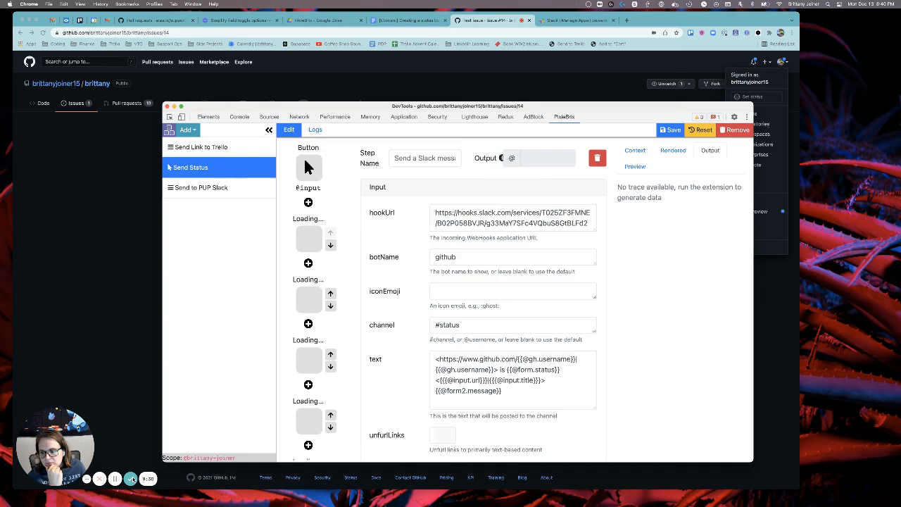
left_click(130, 480)
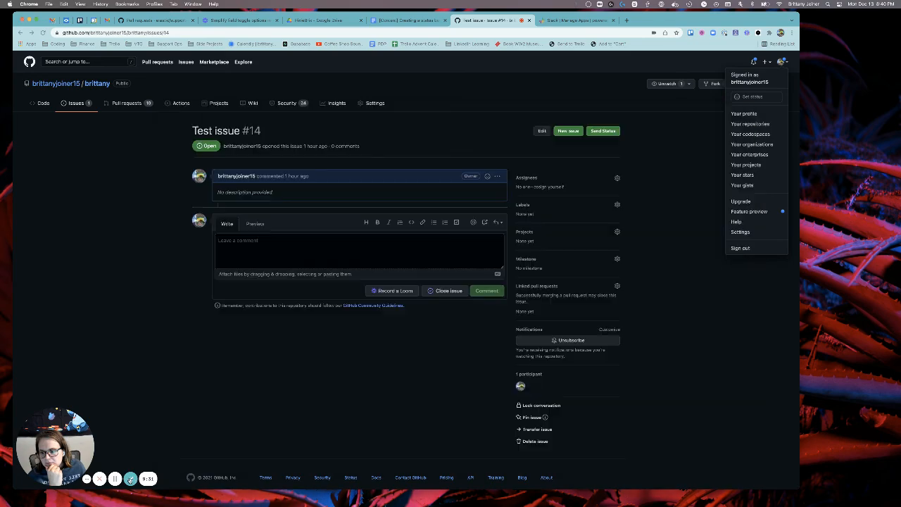